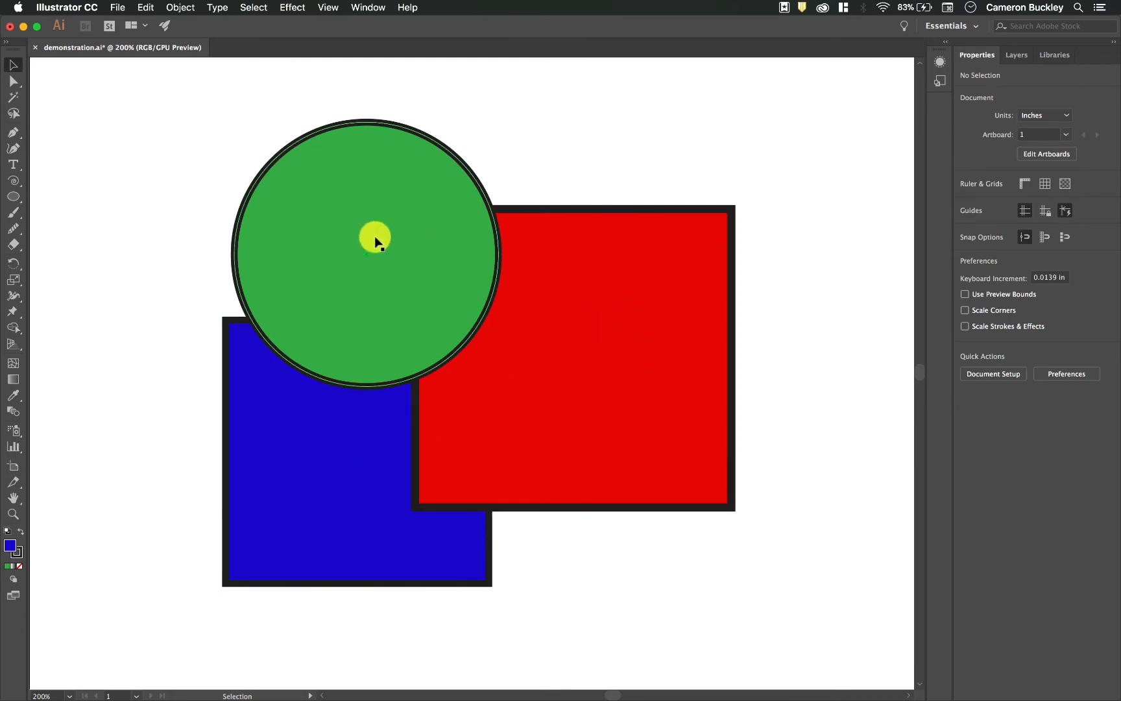
- Unite the circle and both rectangles into a single path, and move the result to X 4.417 in
left_click_drag(648, 137, 156, 514)
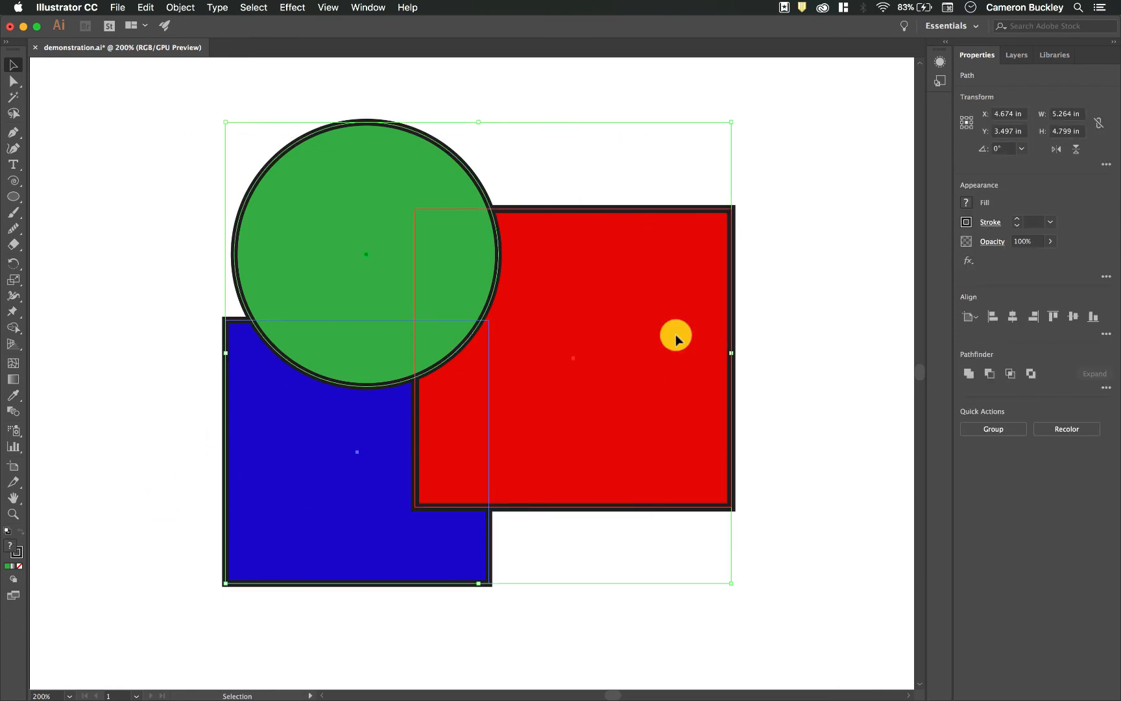
left_click(969, 375)
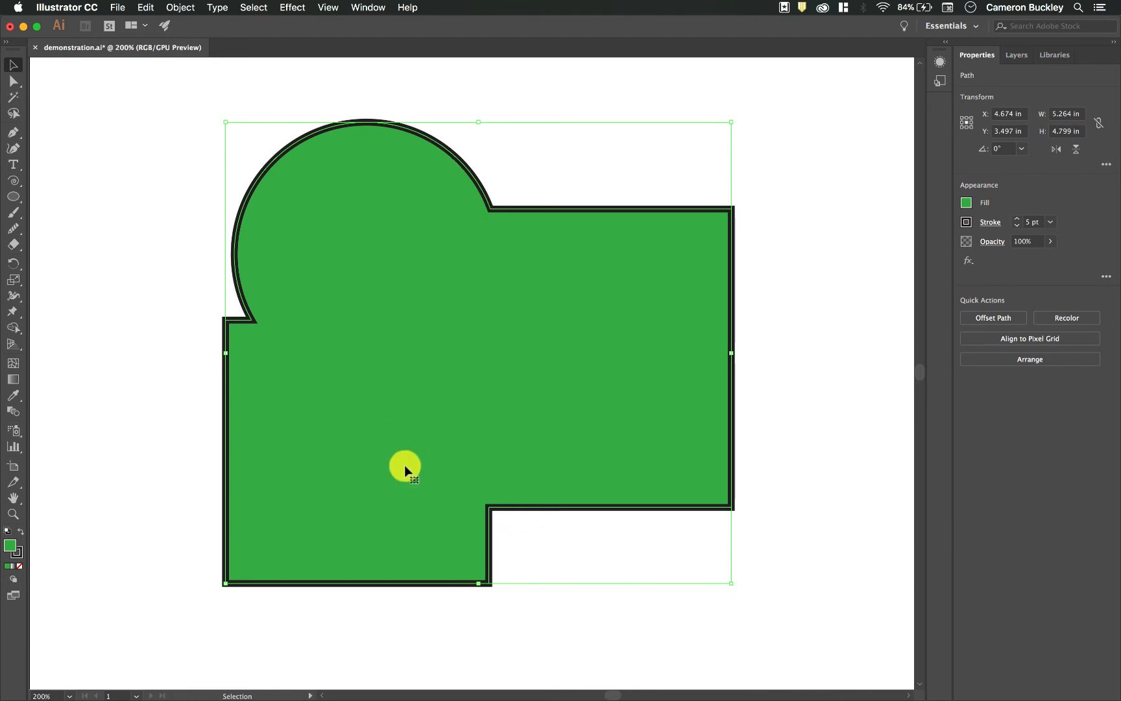
mouse_move(516, 397)
left_mouse_down()
mouse_move(493, 397)
mouse_move(523, 396)
left_mouse_up()
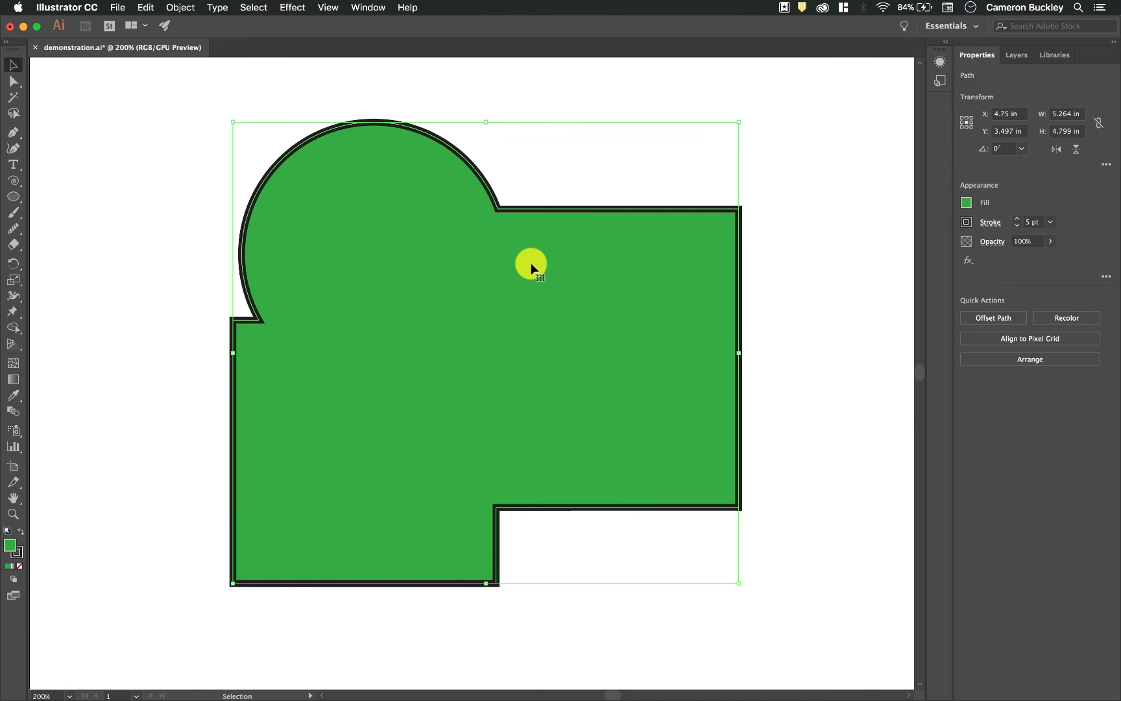
left_click_drag(531, 263, 499, 263)
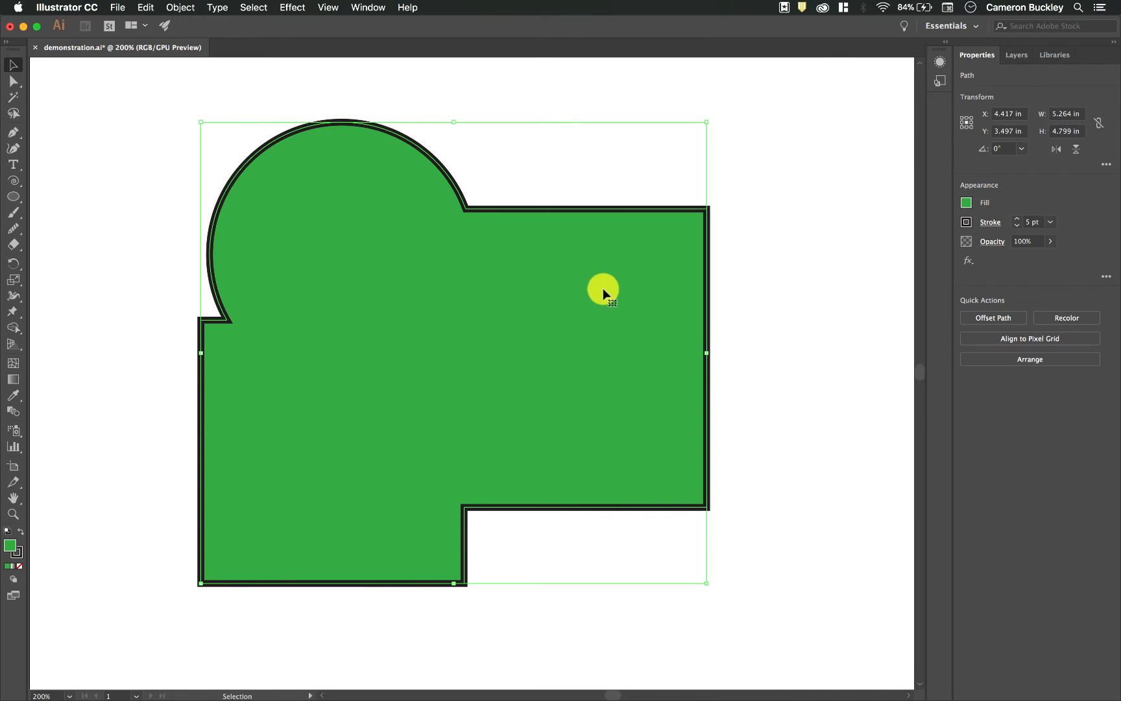
- Undo the moves and the Unite operation to restore the three separate shapes, all selected with the Selection tool
key("super+z")
key("super+shift+z")
key("super+z")
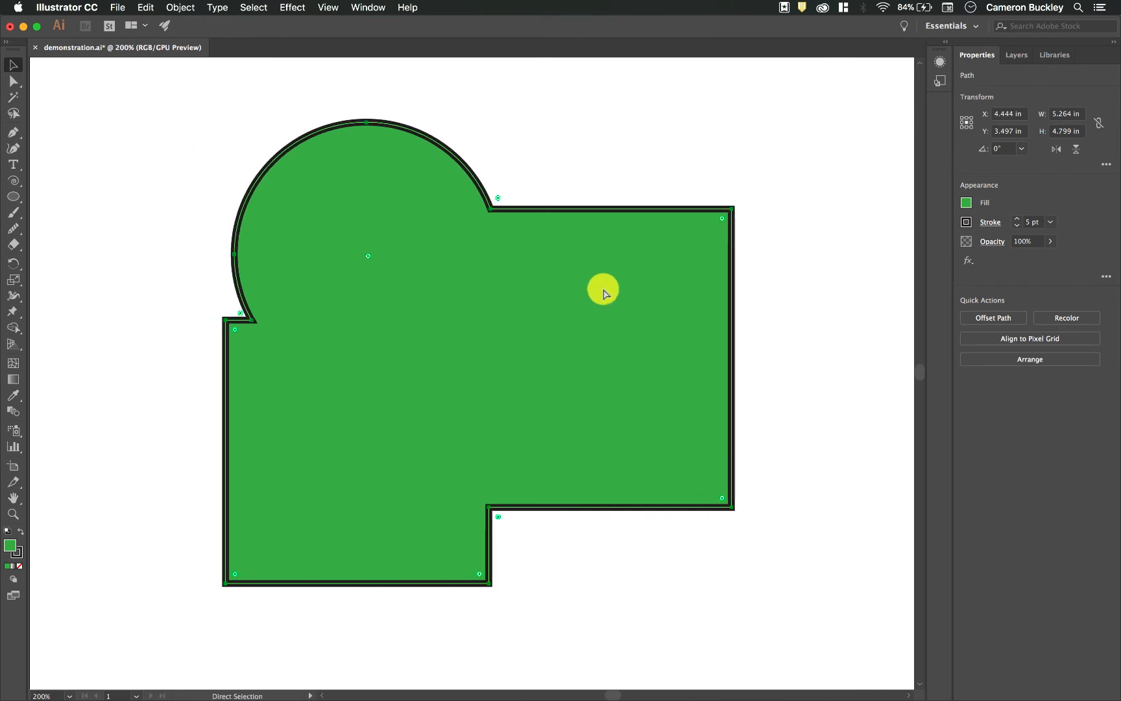
key("super+z")
key("v")
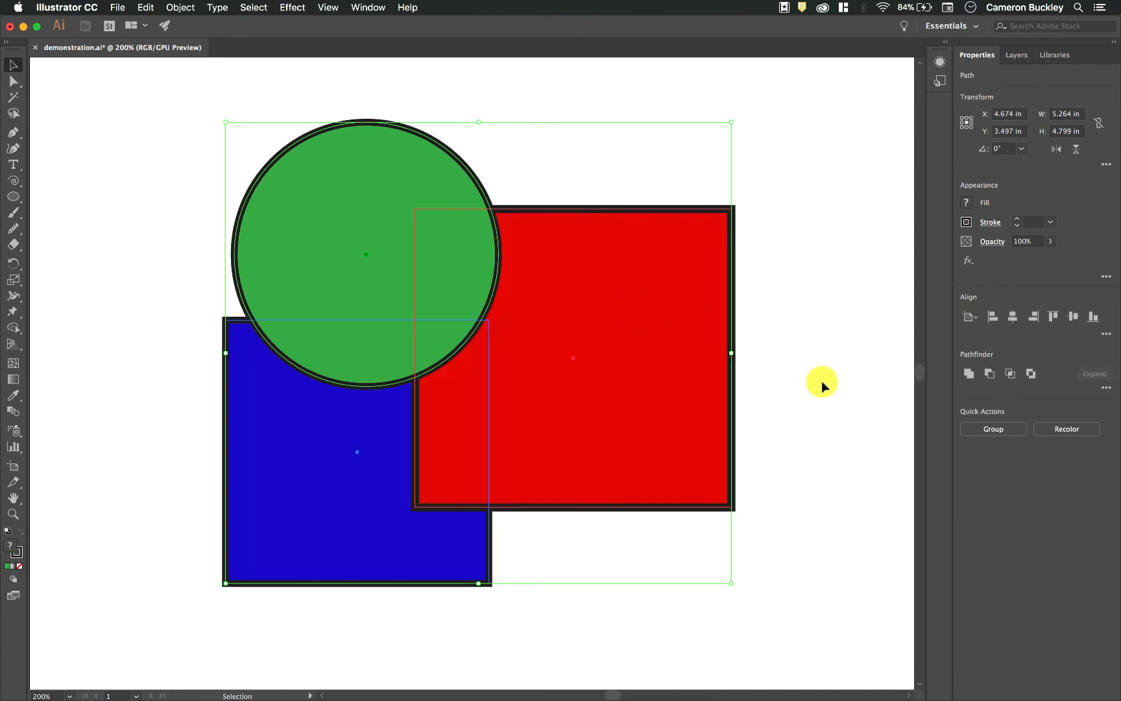
- Unite the three selected shapes as an editable compound shape, and open it in isolation mode
left_click(970, 374)
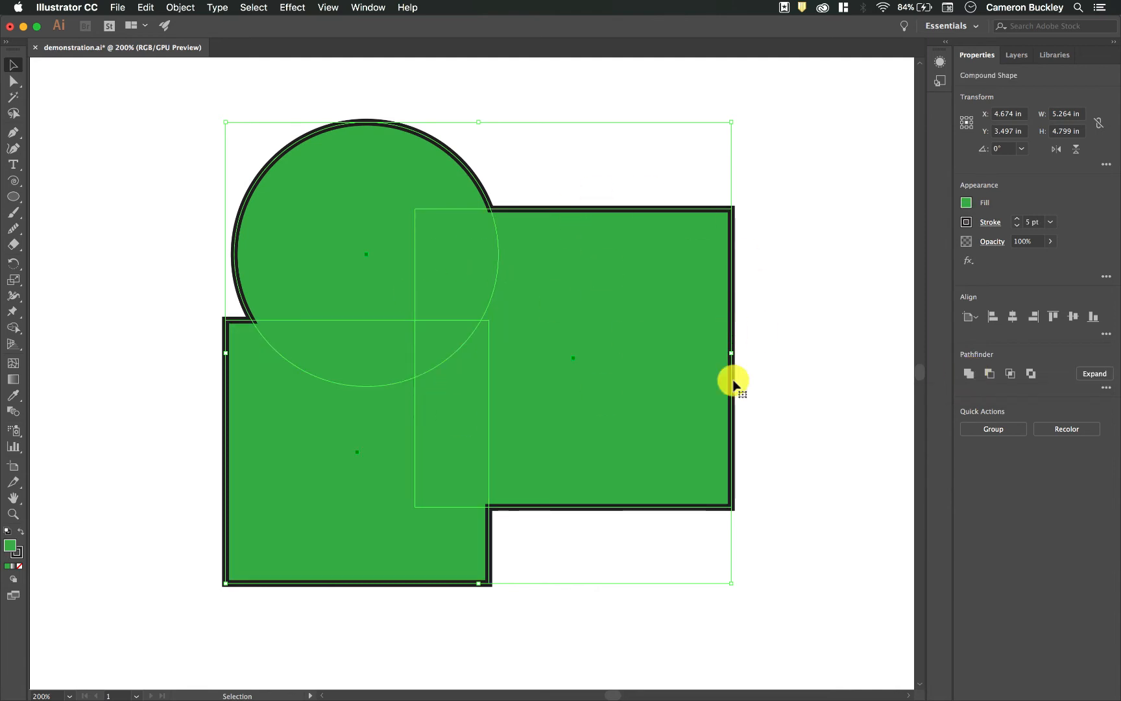
left_click(805, 296)
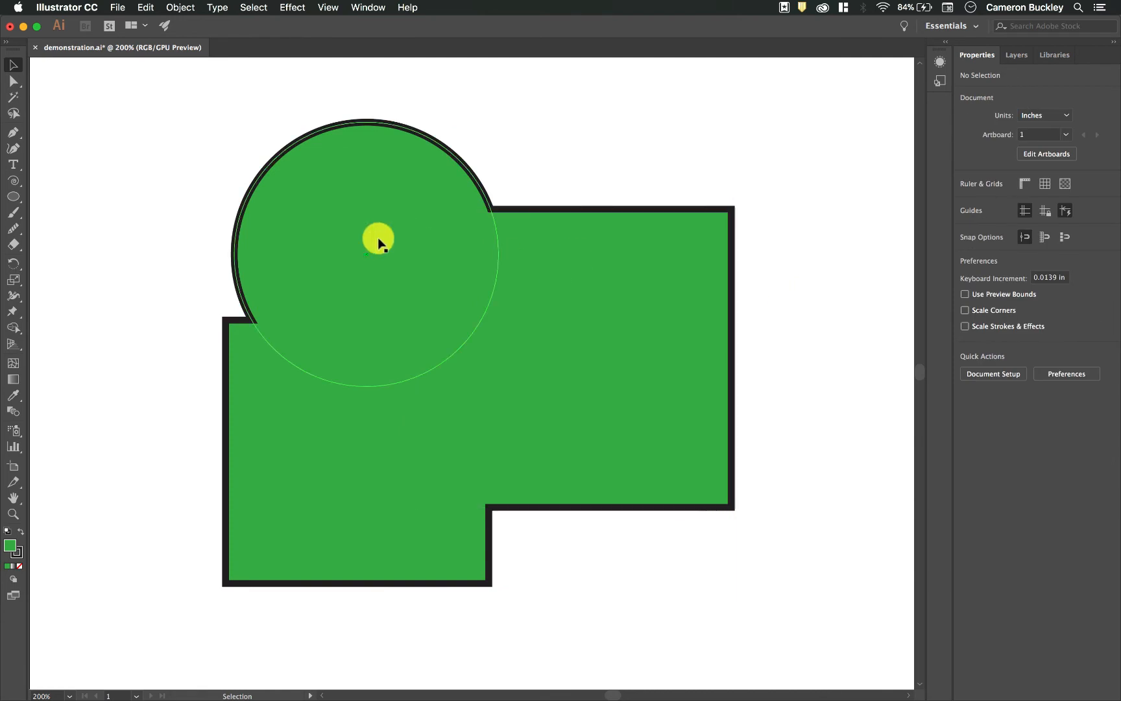
left_click(539, 312)
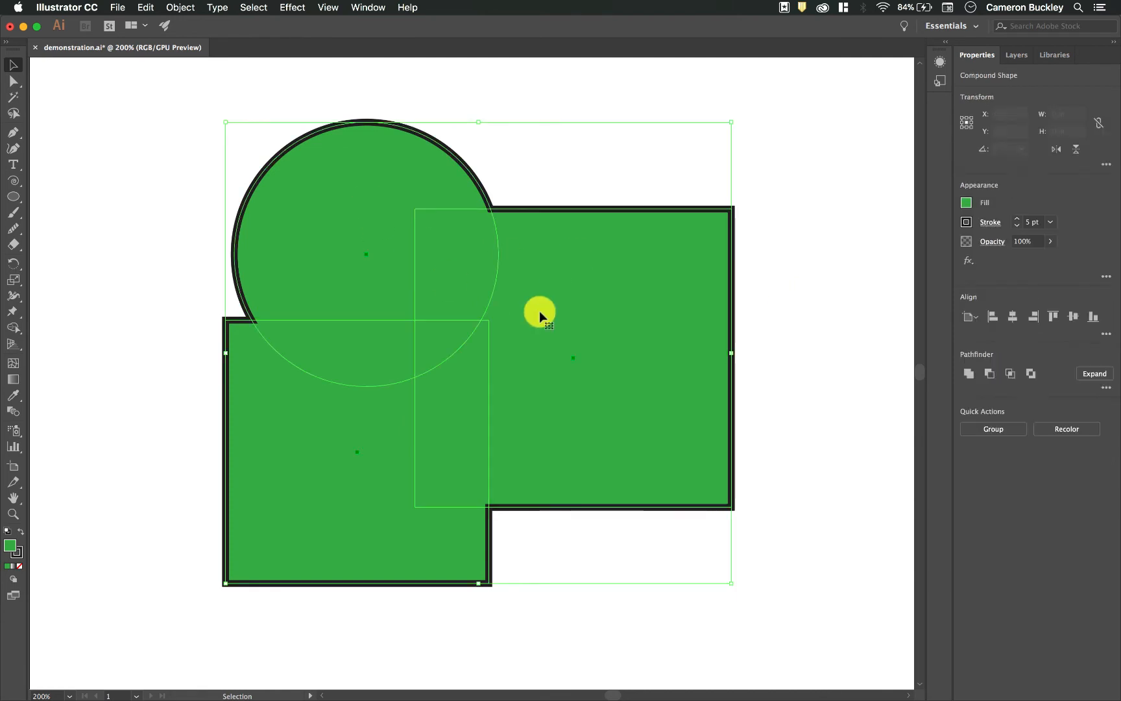
double_click(588, 258)
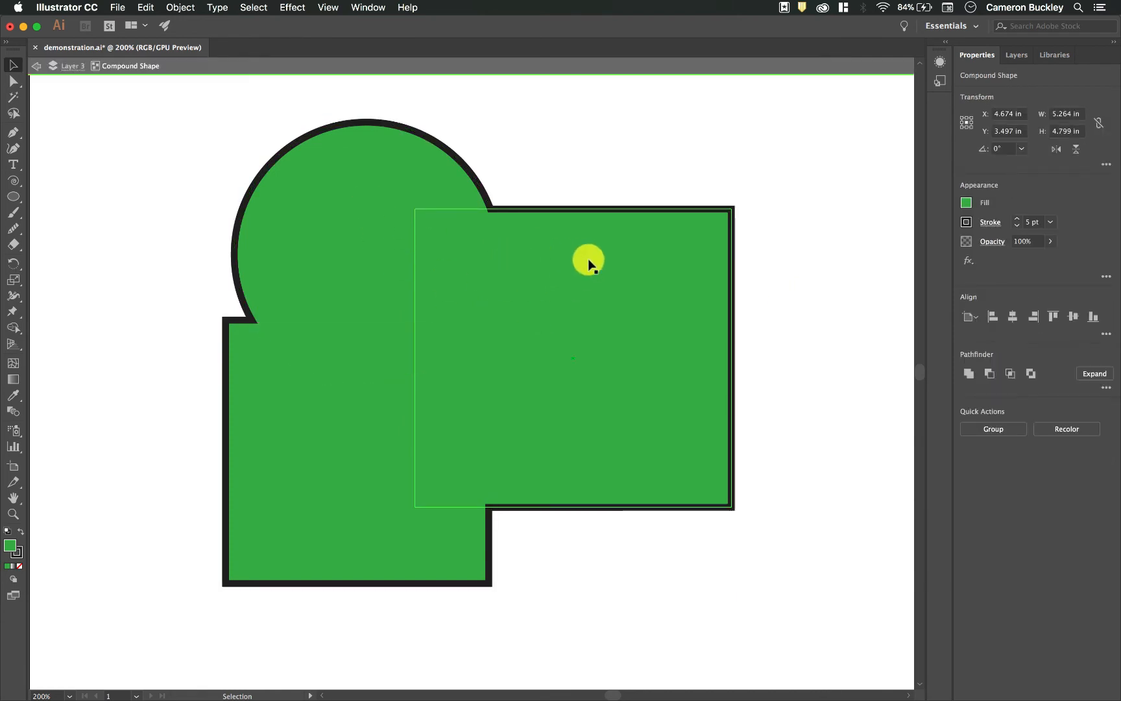
- Reposition the circle and the larger rectangle inside the compound shape, and move the whole compound shape to X 4.521 in, Y 3.577 in
left_click_drag(386, 312, 270, 353)
left_click(555, 308)
left_click_drag(538, 286, 543, 250)
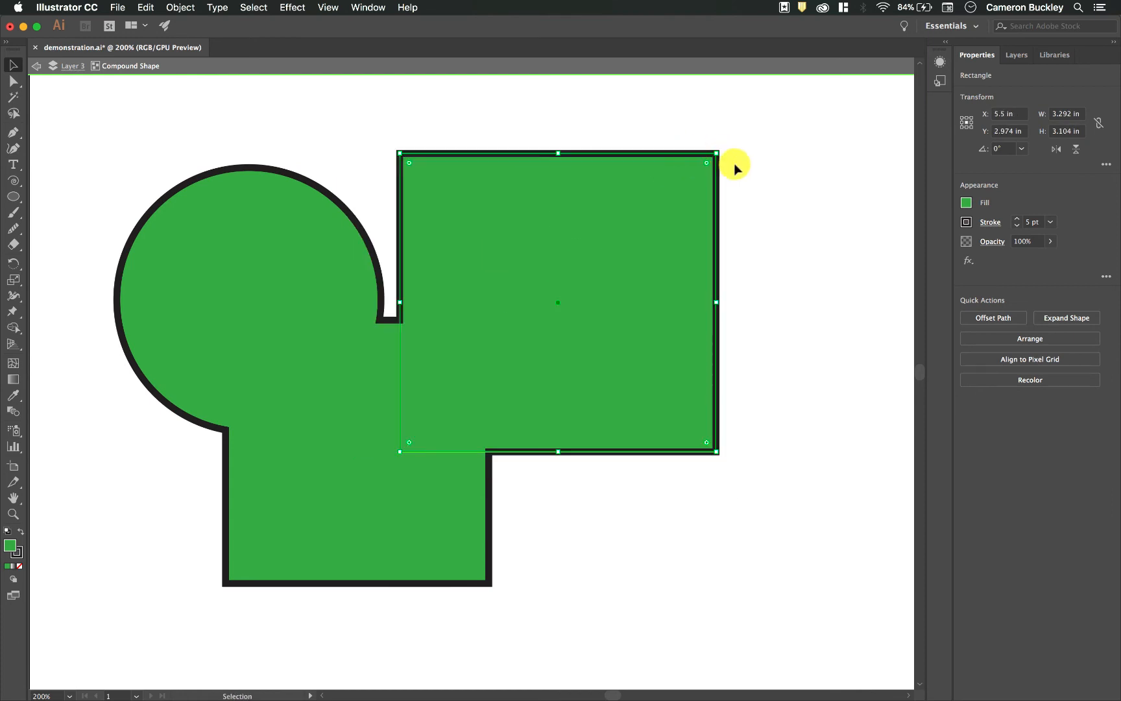
left_click(783, 195)
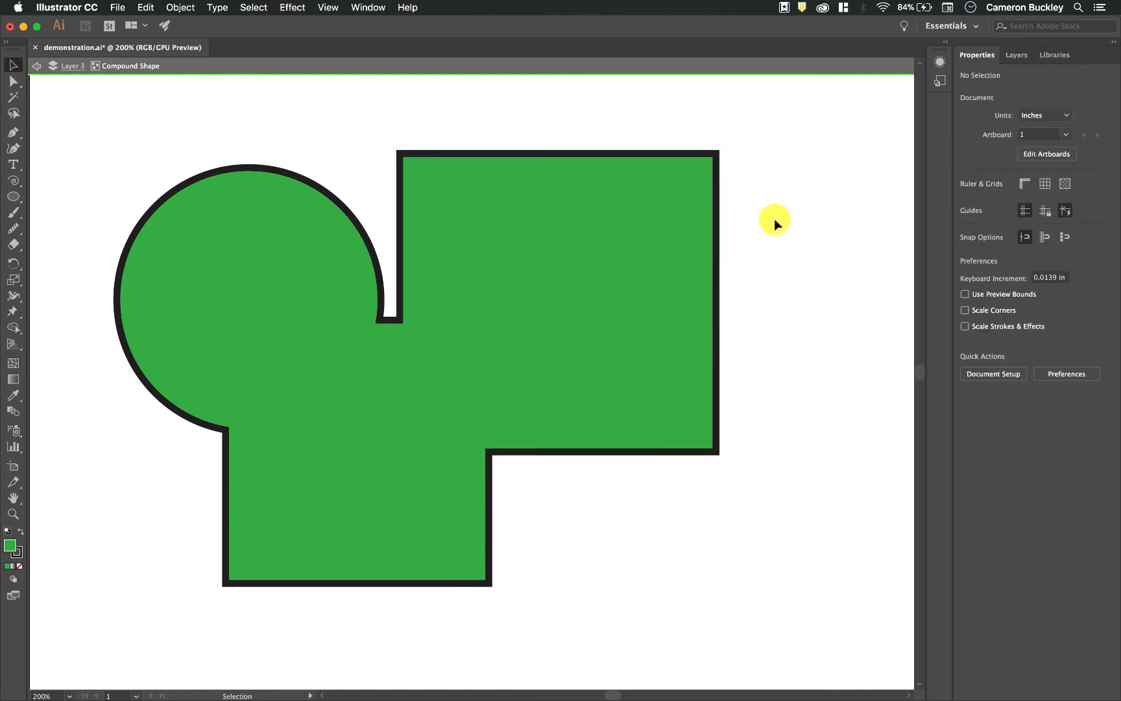
double_click(815, 217)
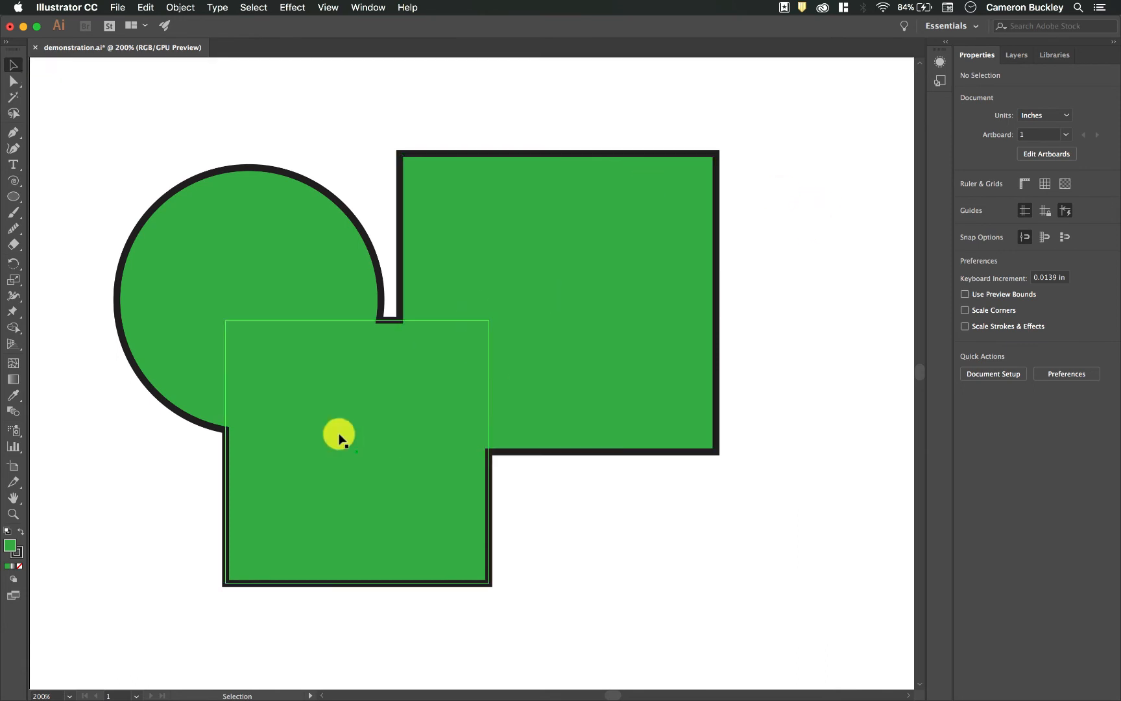
left_click_drag(529, 363, 577, 356)
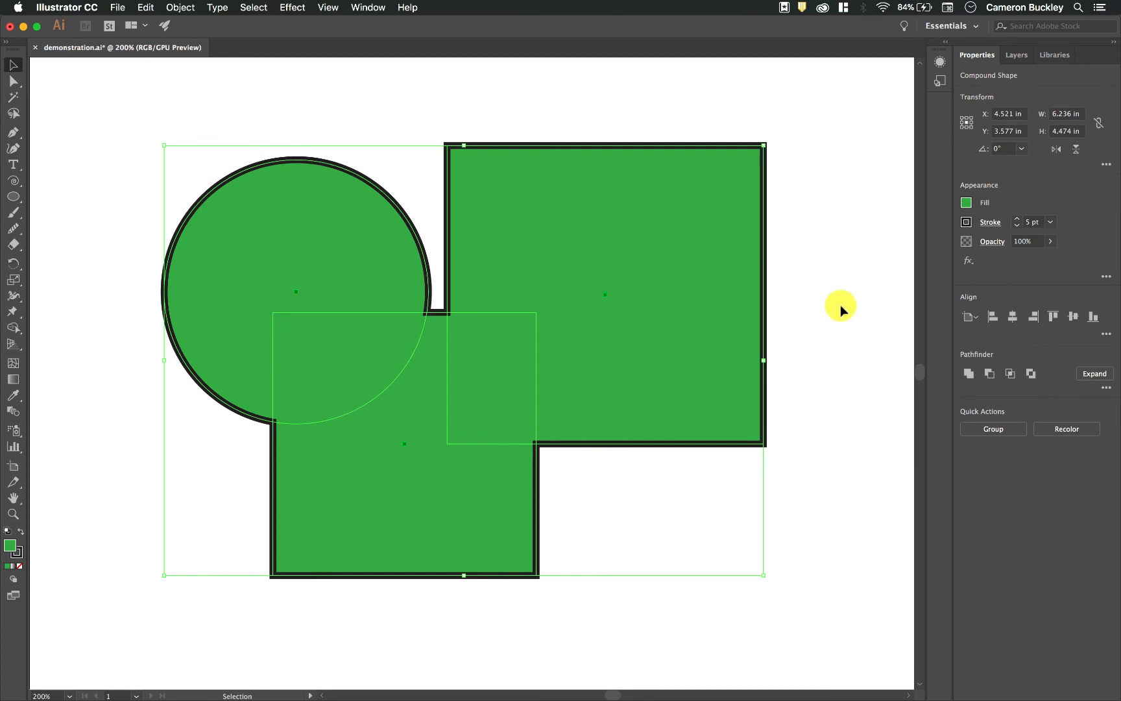
- Undo the moves and the compound Unite to restore the original three selected shapes
key("super+z")
key("super+z")
key("super+z")
key("super+z")
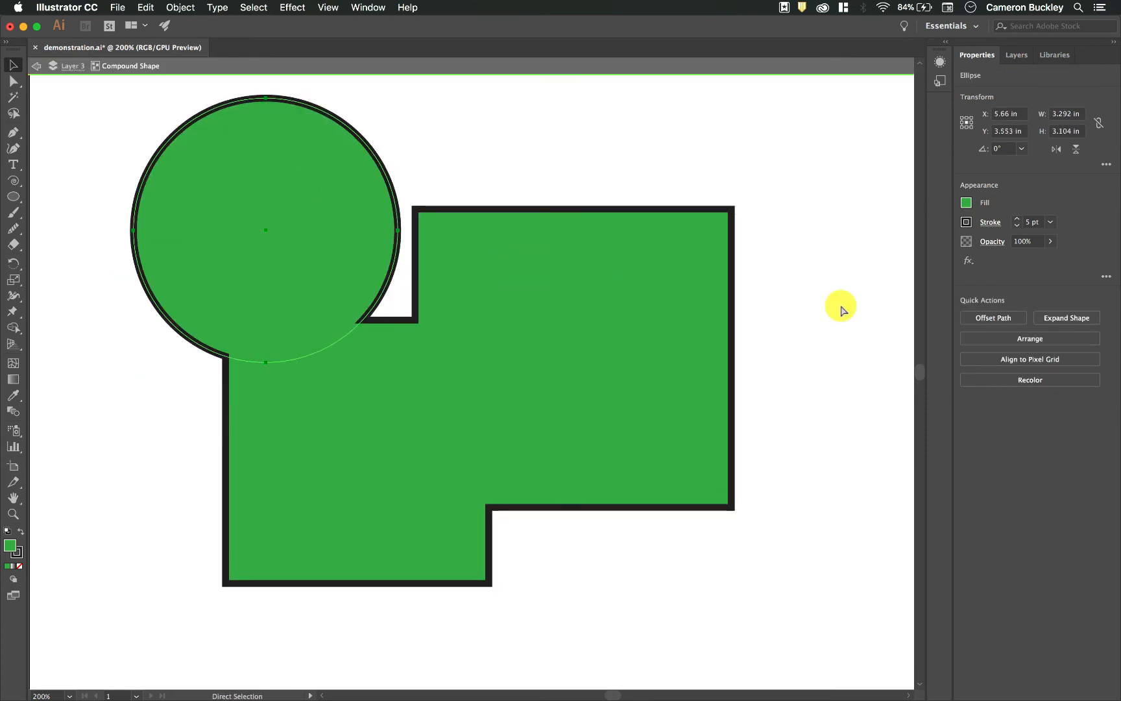
key("super+z")
key("super+z")
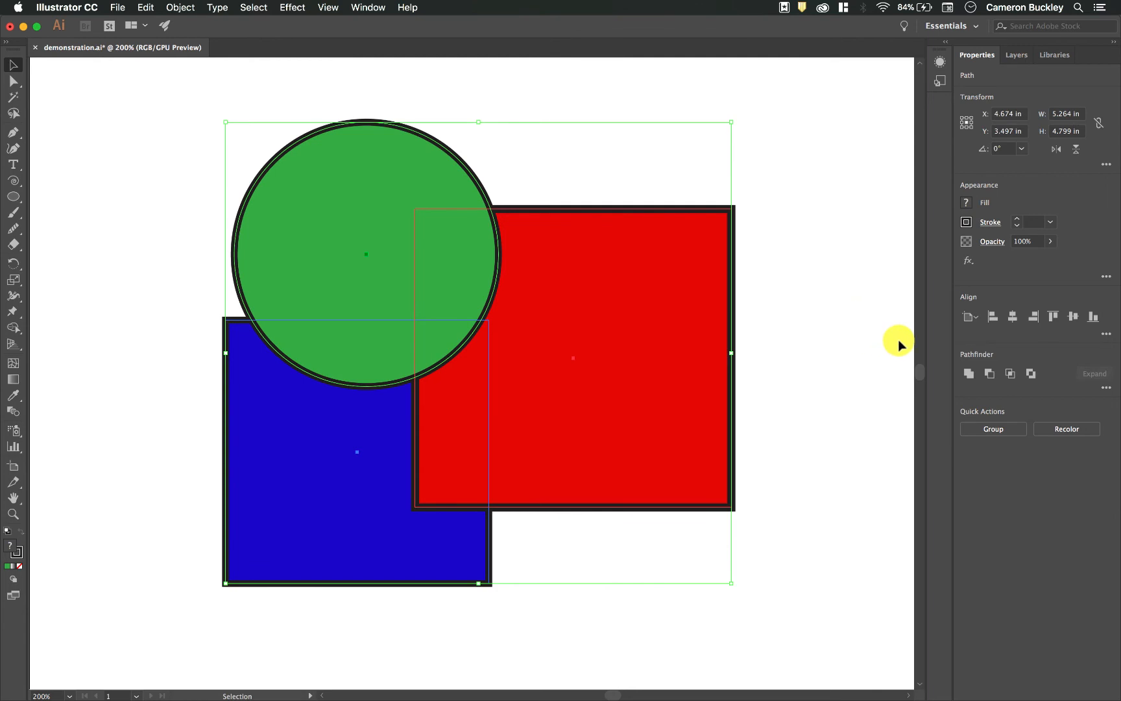
- Apply Minus Front to the three shapes as a compound shape, move it to X 5.368 in, Y 3.413 in, and isolate it
left_click(989, 374, "alt")
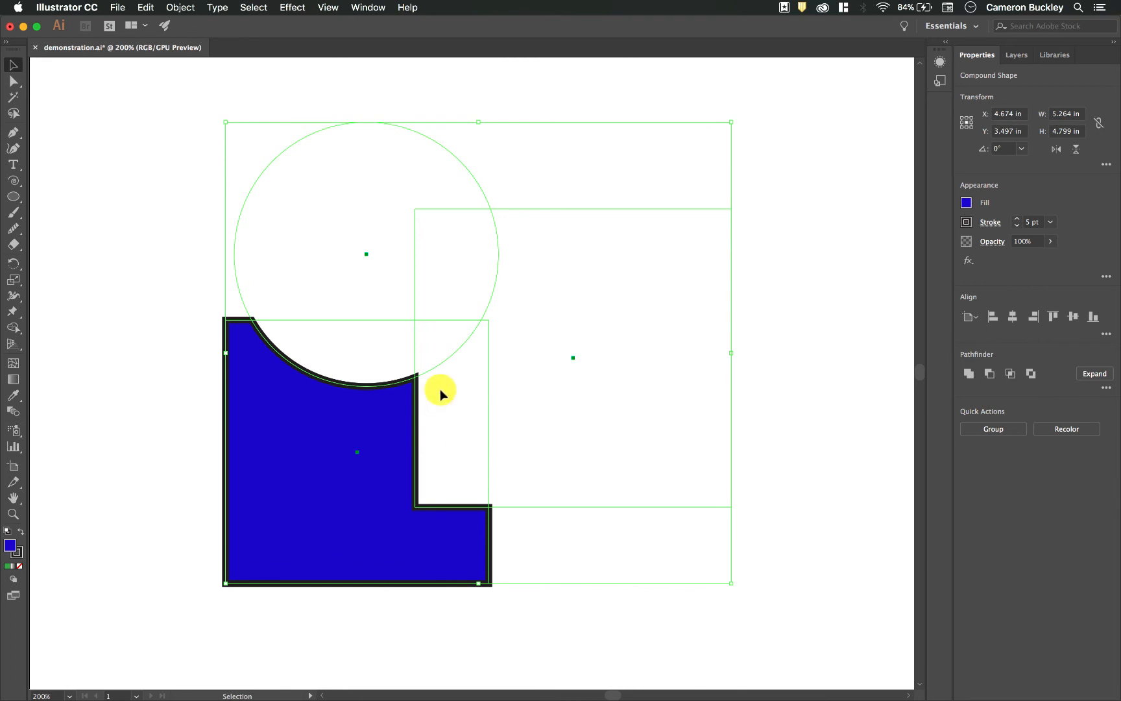
left_click_drag(438, 391, 508, 382)
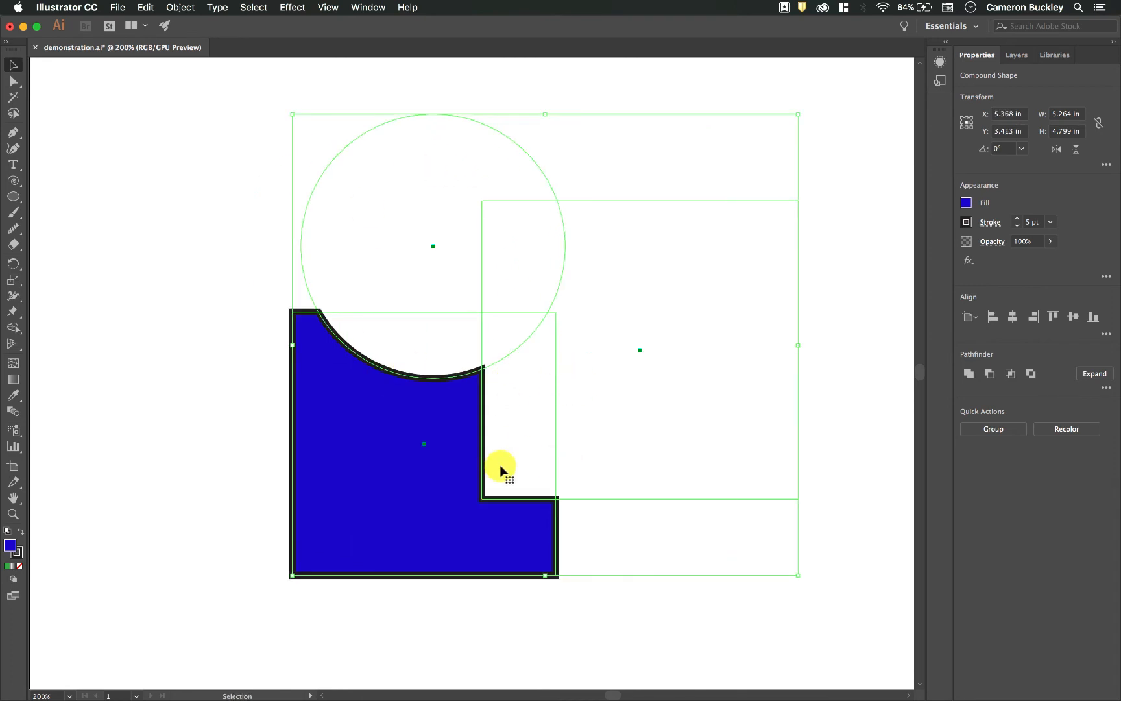
left_click(235, 509)
left_click(323, 477)
double_click(451, 411)
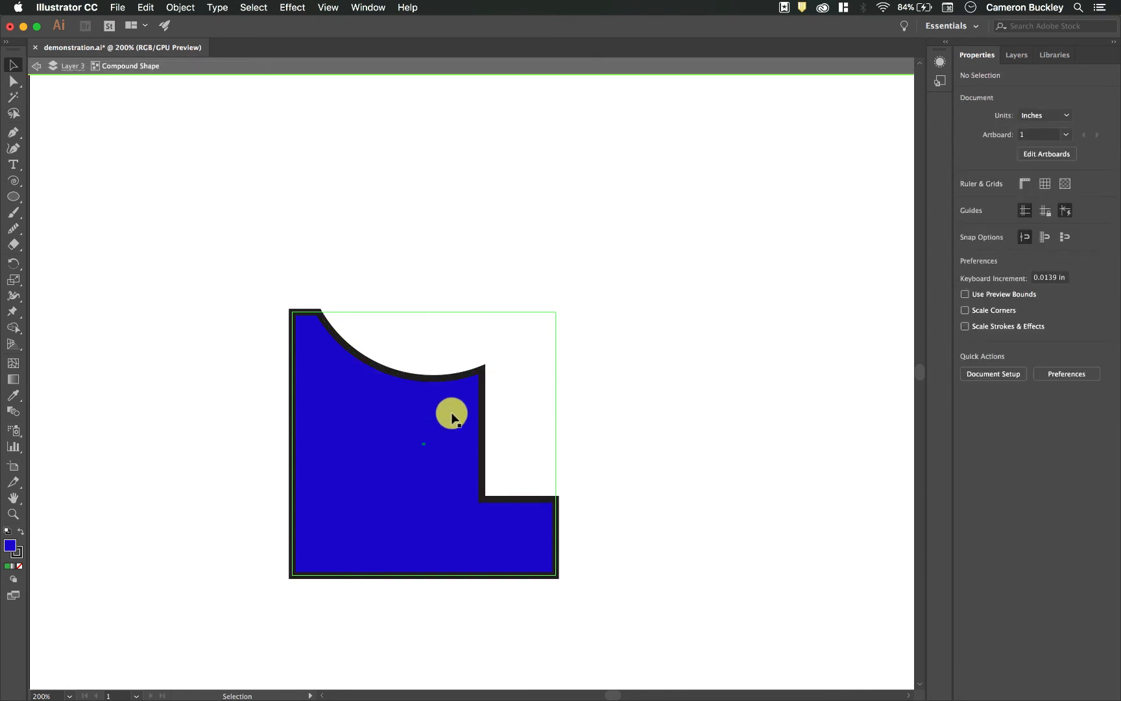
- Move the subtracting circle to X 2.833 in, Y 2.438 in, and shift the whole compound shape outside isolation mode
left_click_drag(461, 311, 333, 320)
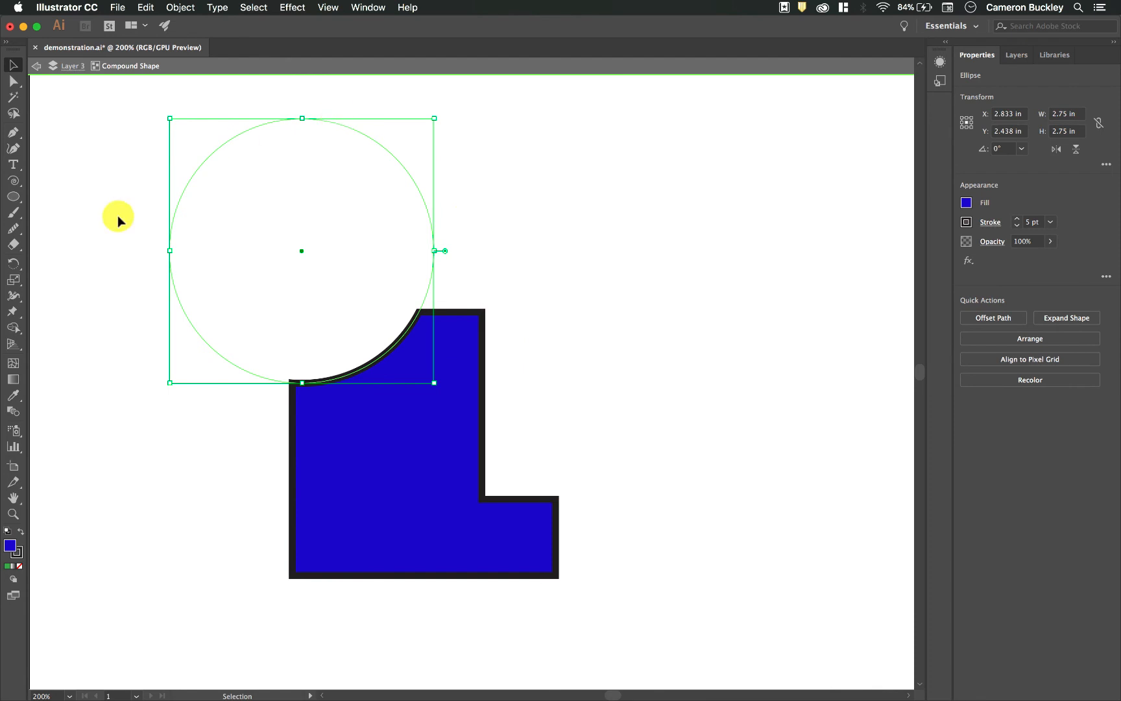
left_click(82, 243)
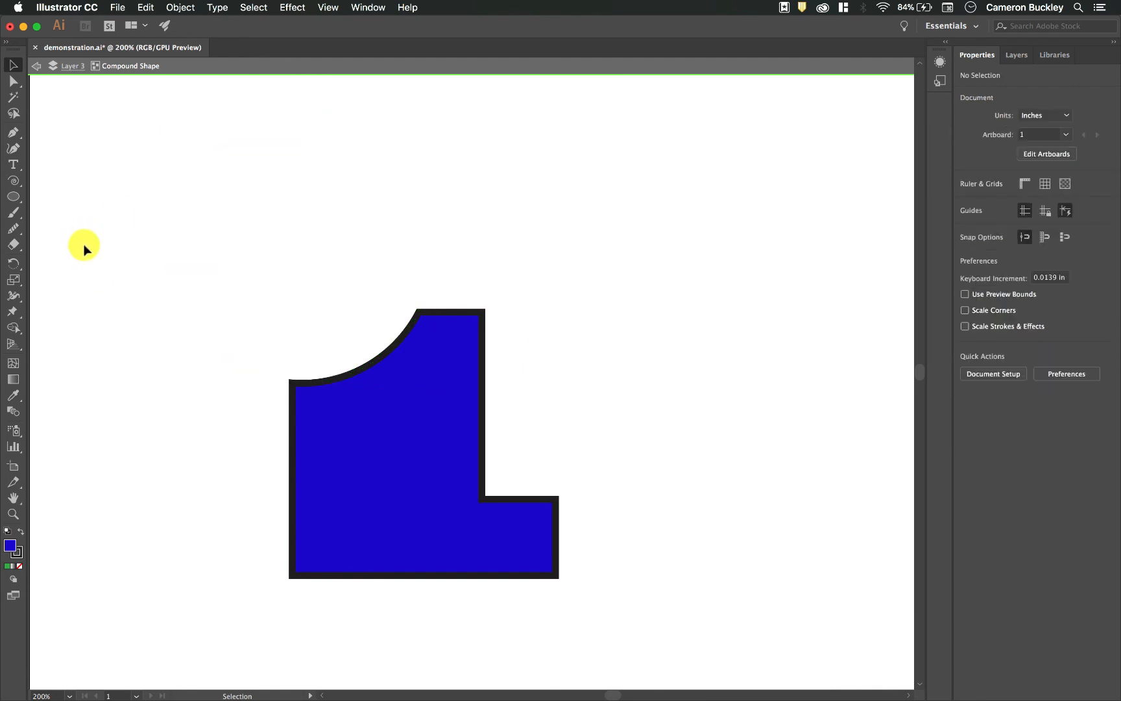
double_click(85, 248)
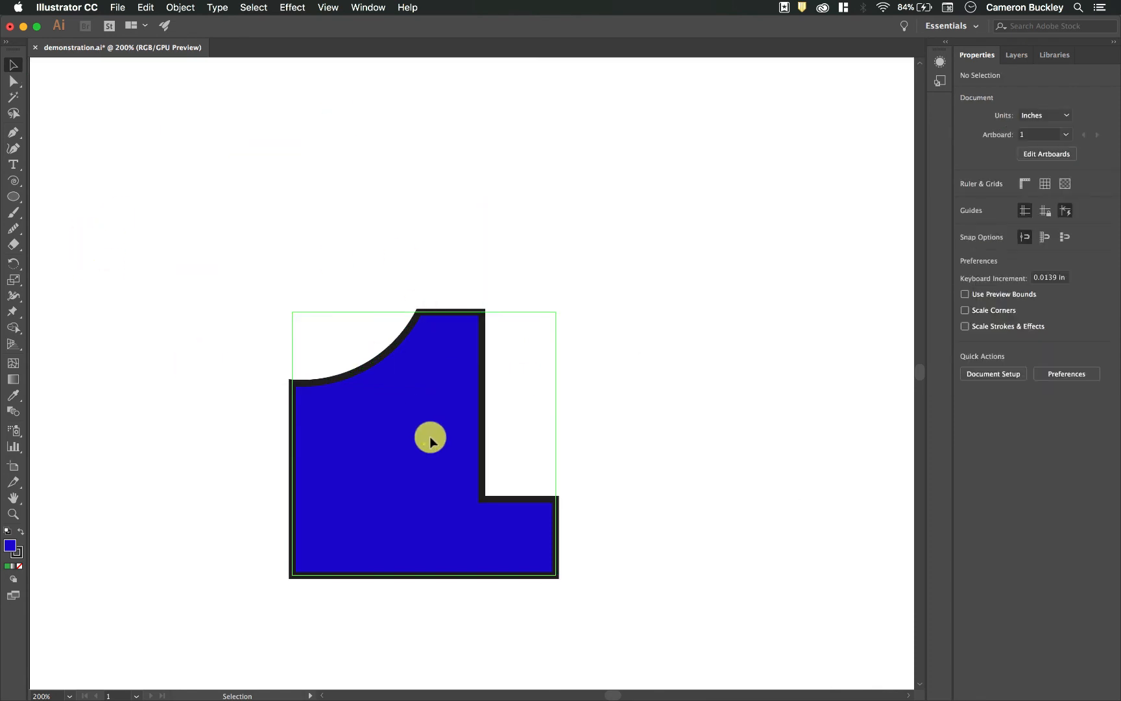
left_click_drag(430, 437, 407, 415)
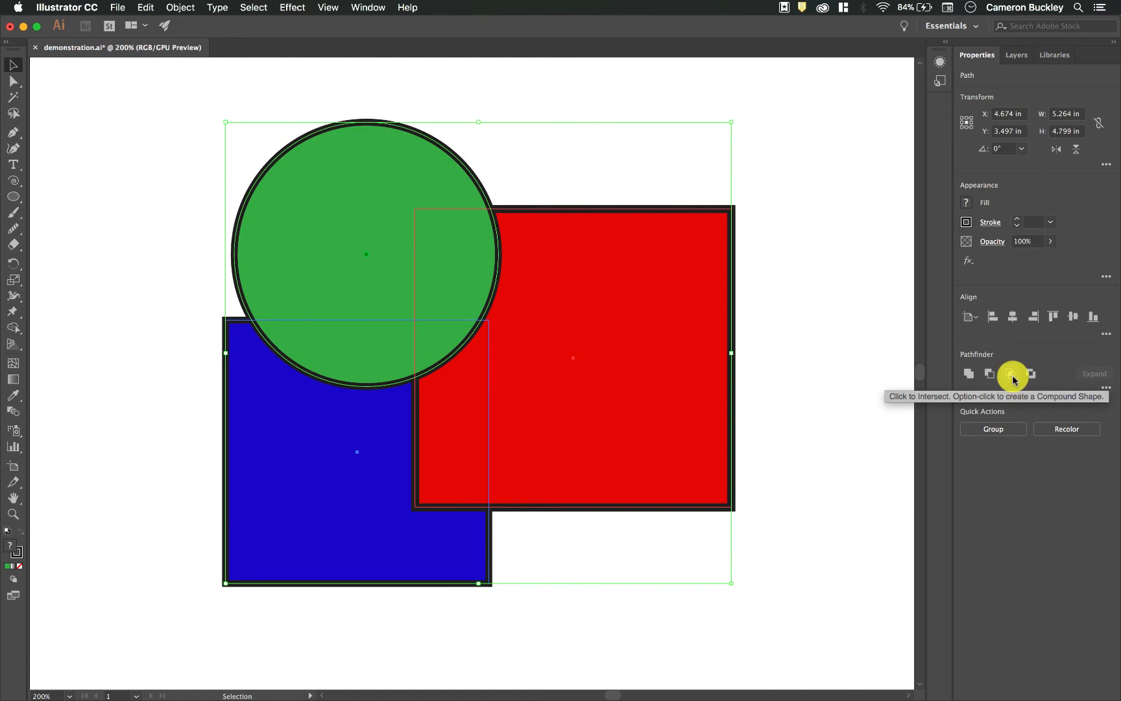
- Try Intersect on all three original shapes as a compound shape, and undo it
left_click(1014, 379)
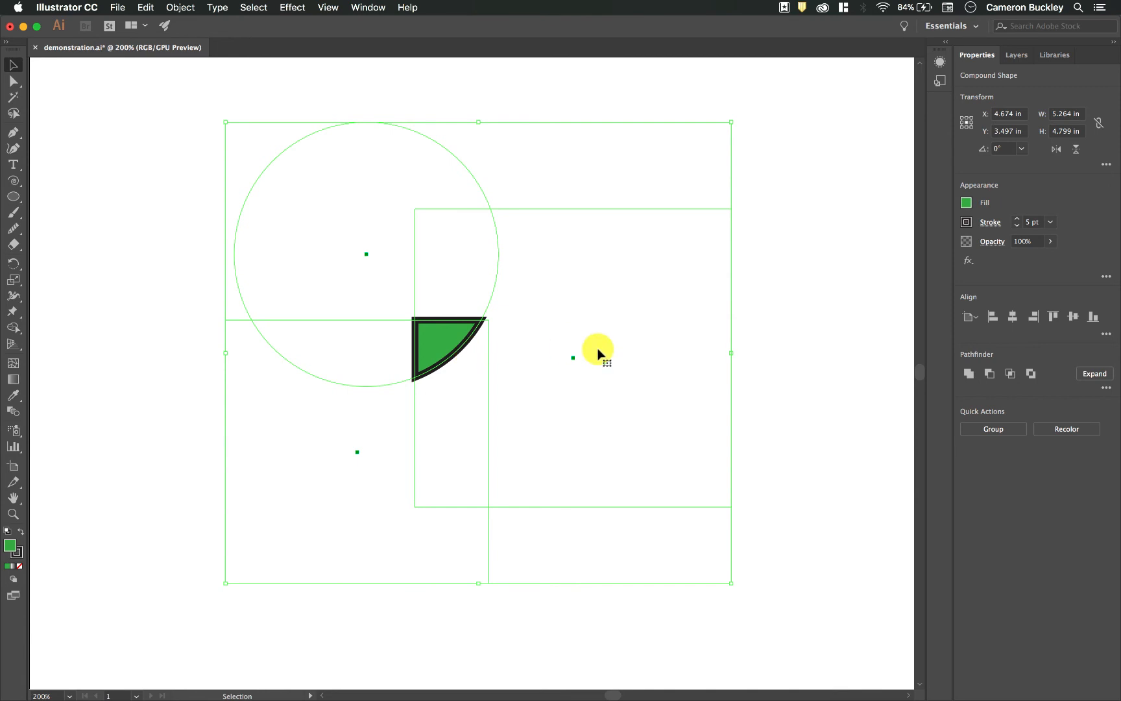
key("super+z")
left_click(817, 391)
- Intersect only the red and blue rectangles as a compound shape, and move the result to X 5.938 in, Y 4.205 in
left_click_drag(799, 600, 258, 456)
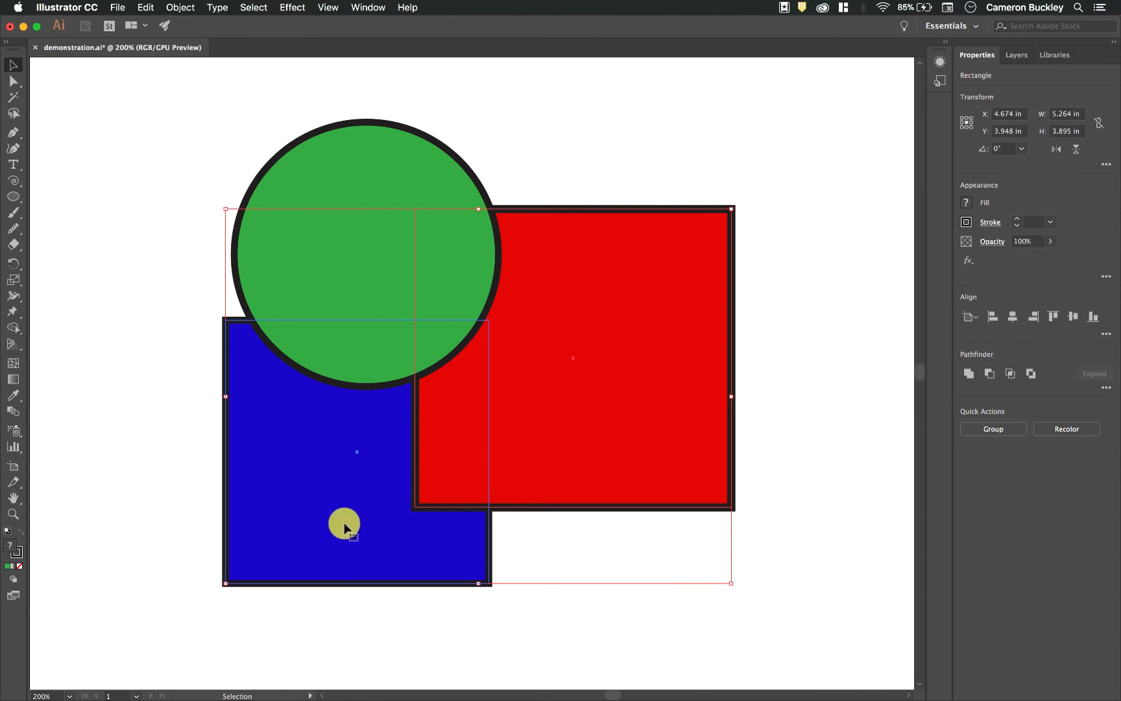
left_click(1011, 374, "alt")
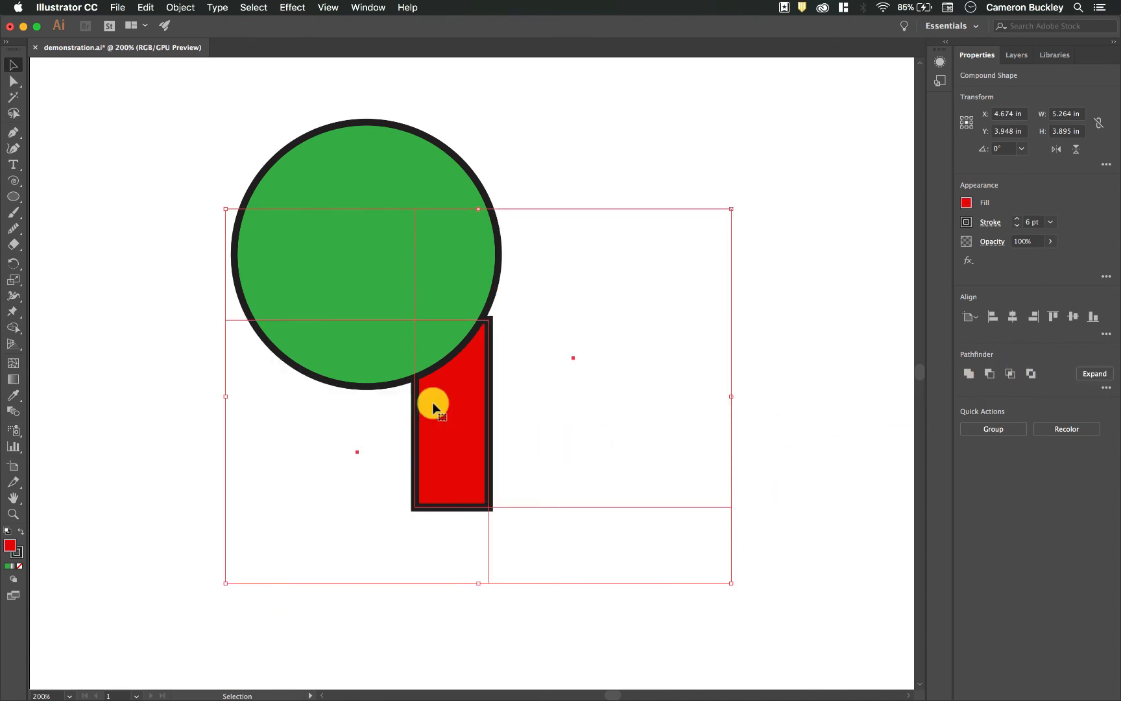
left_click_drag(459, 420, 583, 416)
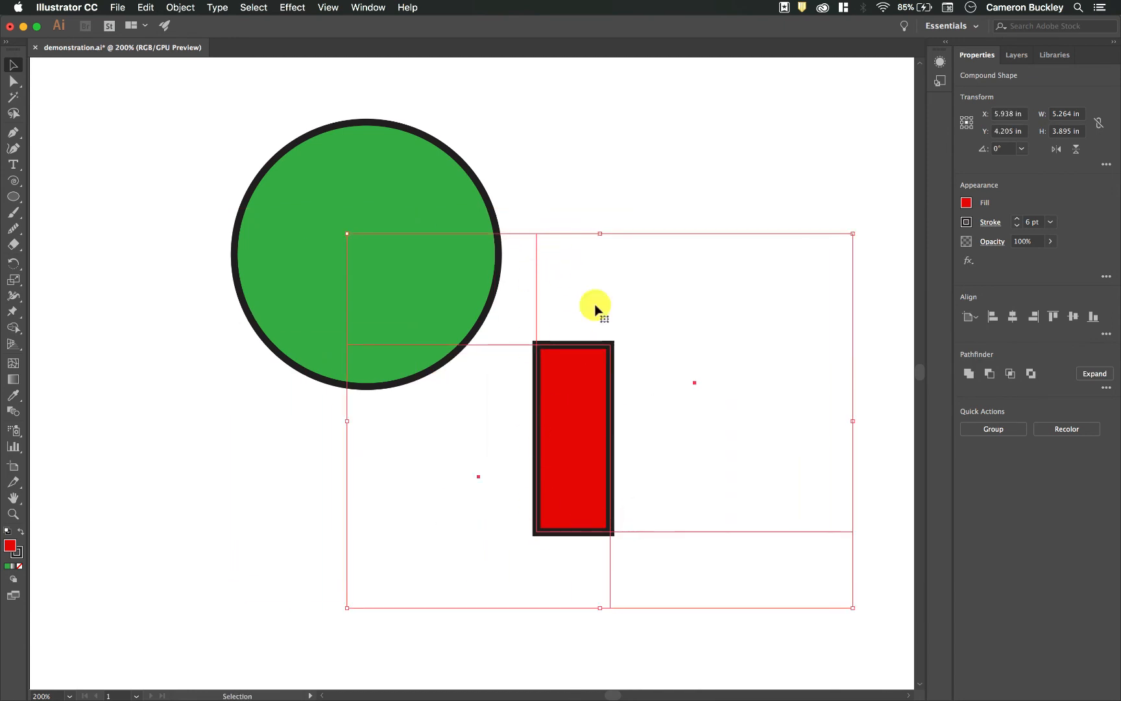
- Undo the move and the Intersect operation on the two rectangles, and clear the selection
key("super+z")
key("super+z")
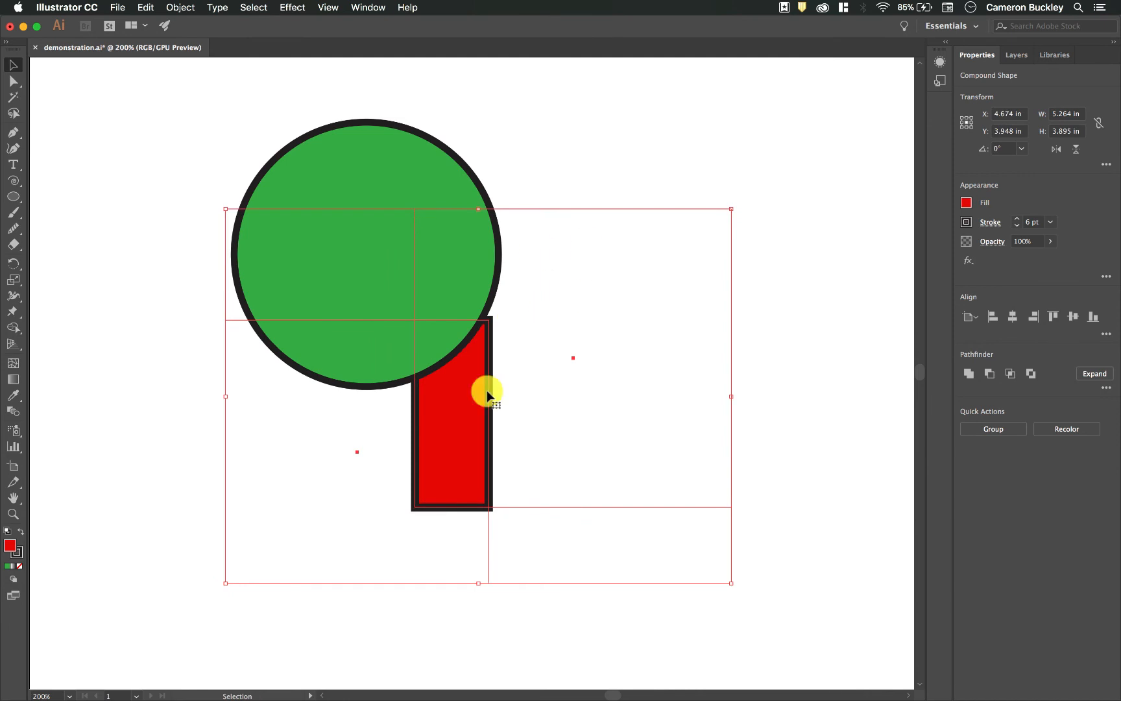
key("super+z")
left_click(760, 379)
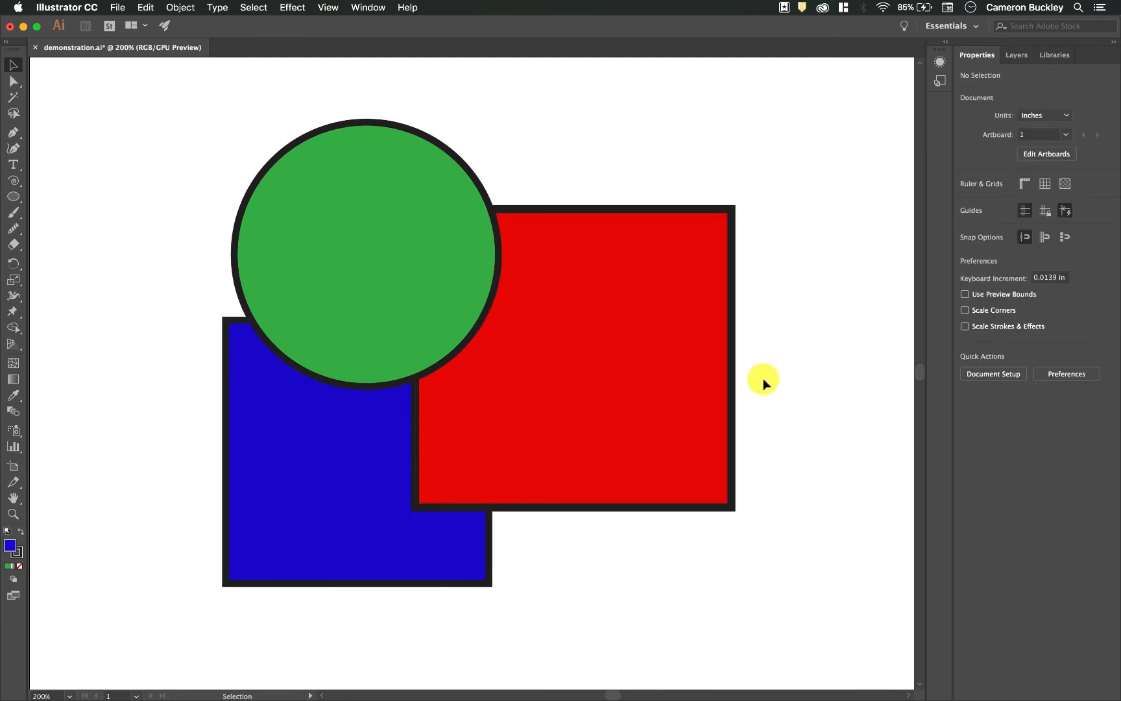
- Try Exclude on the circle and both rectangles as a compound shape, inspect the overlaps, and undo it
left_click_drag(796, 455, 111, 216)
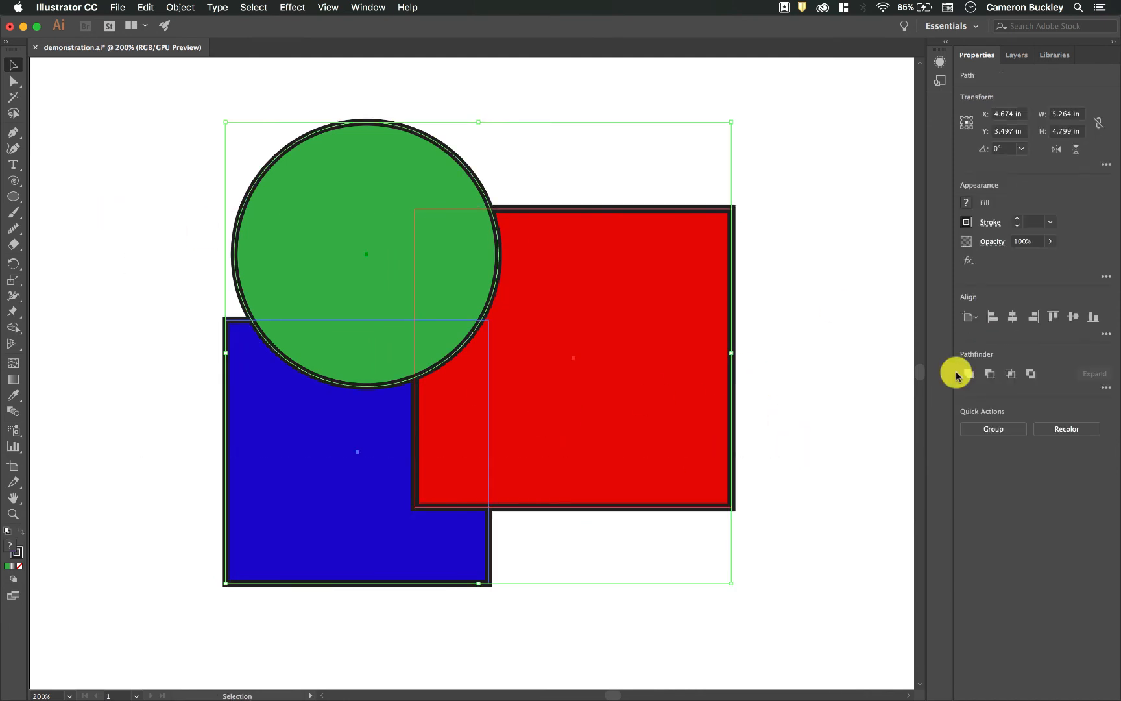
left_click(1035, 378)
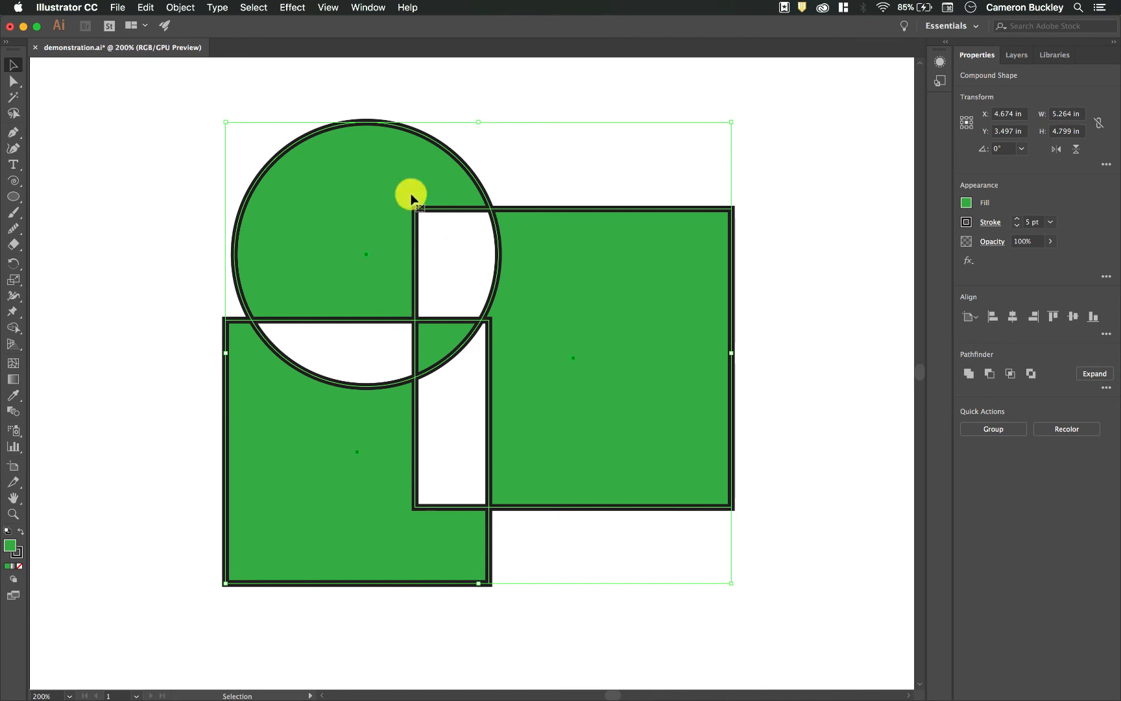
left_click(158, 250)
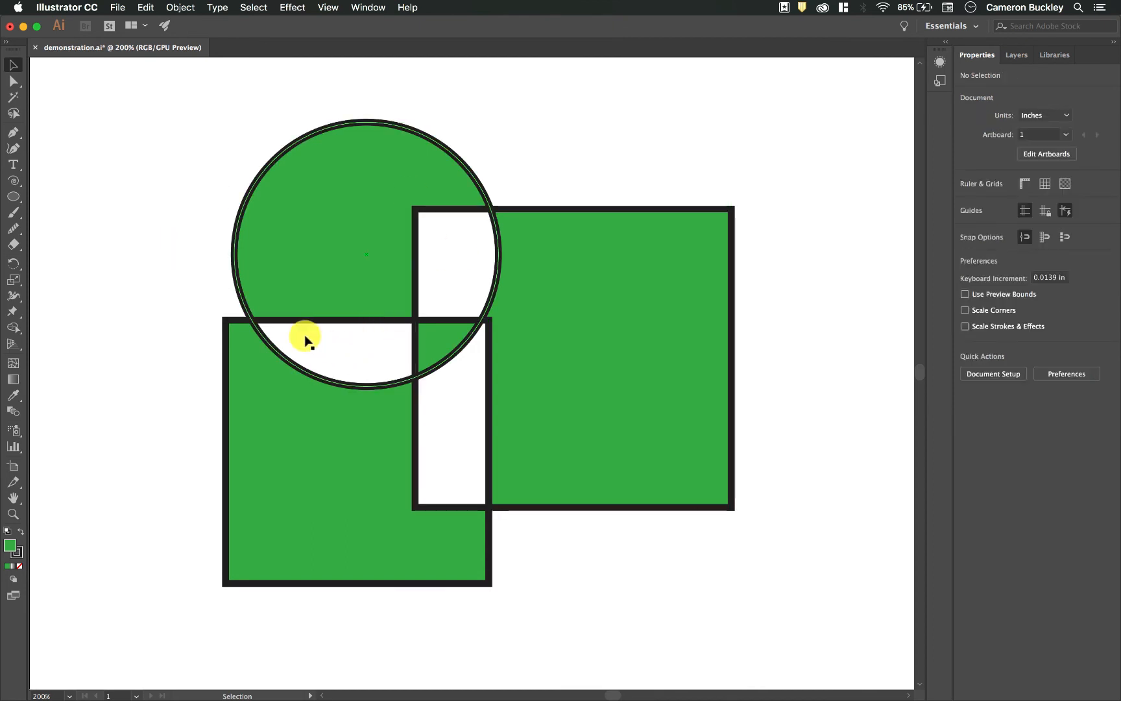
left_click(433, 332)
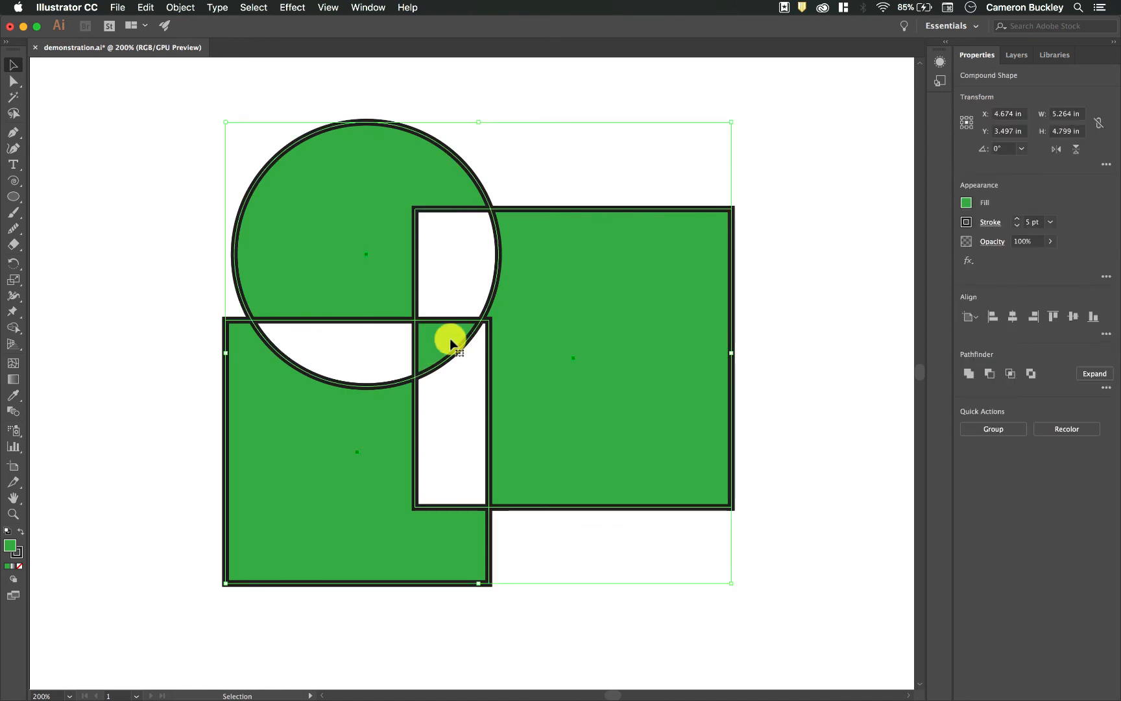
key("ctrl+z")
- Exclude the overlap of only the red and blue rectangles as a compound shape
left_click_drag(806, 582, 162, 442)
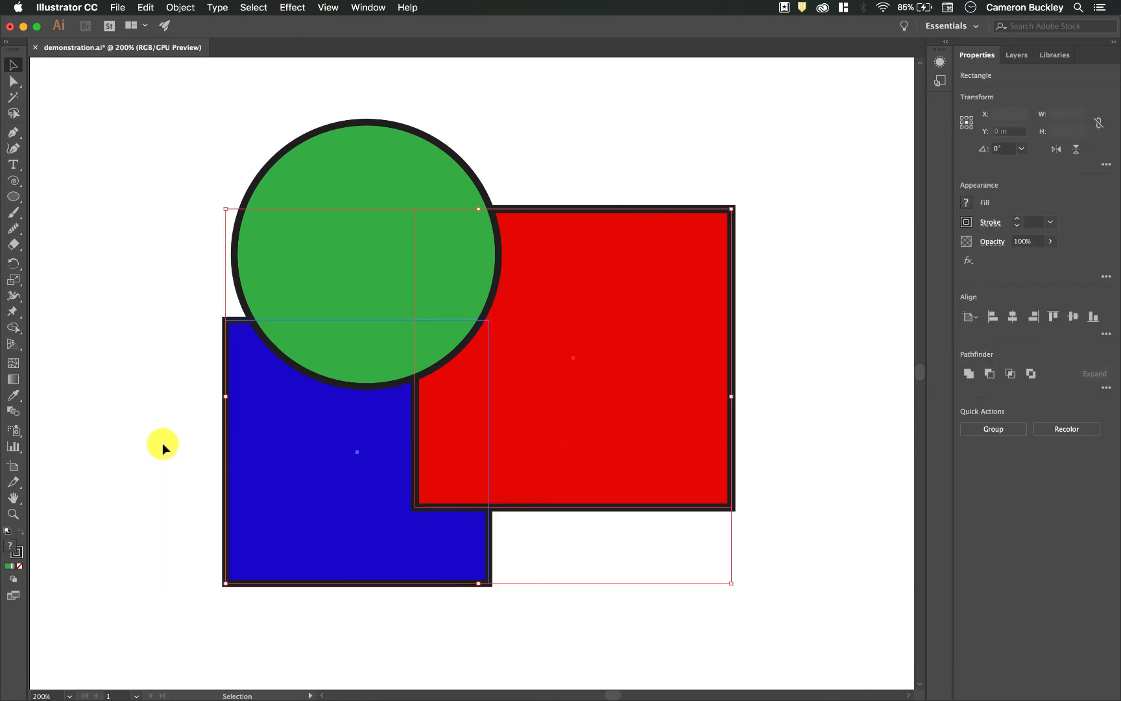
left_click(1030, 375)
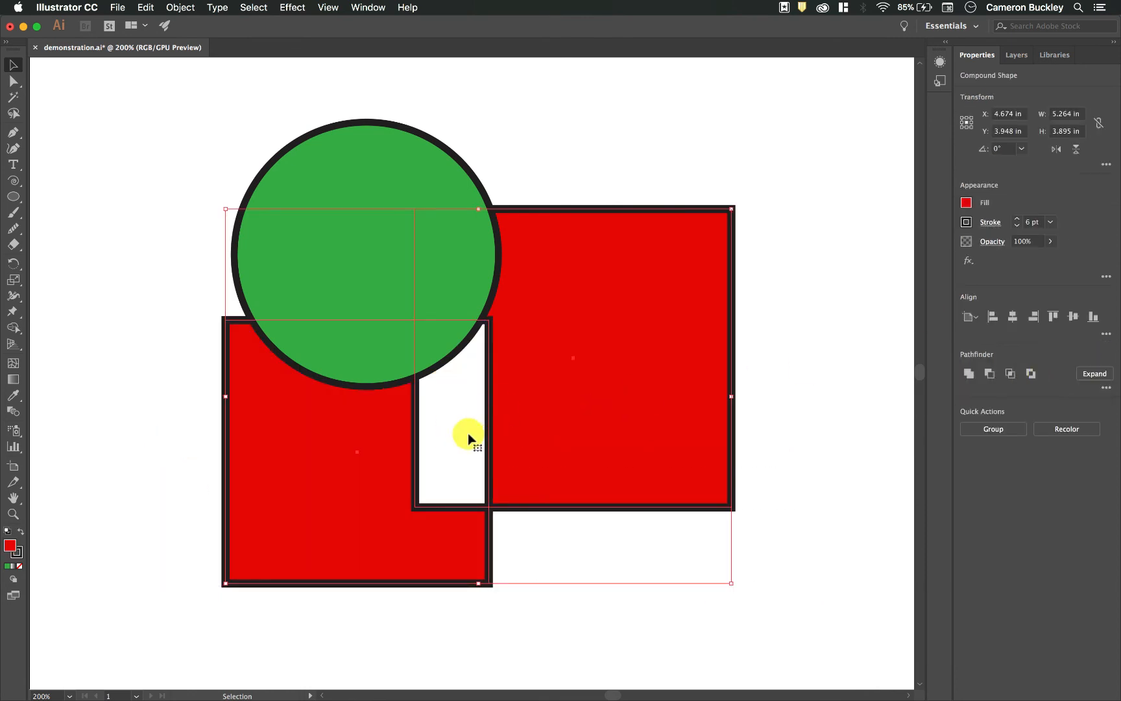
- Undo the rectangles' Exclude, then try Exclude on only the circle and blue rectangle as a compound shape and undo it
key("ctrl+z")
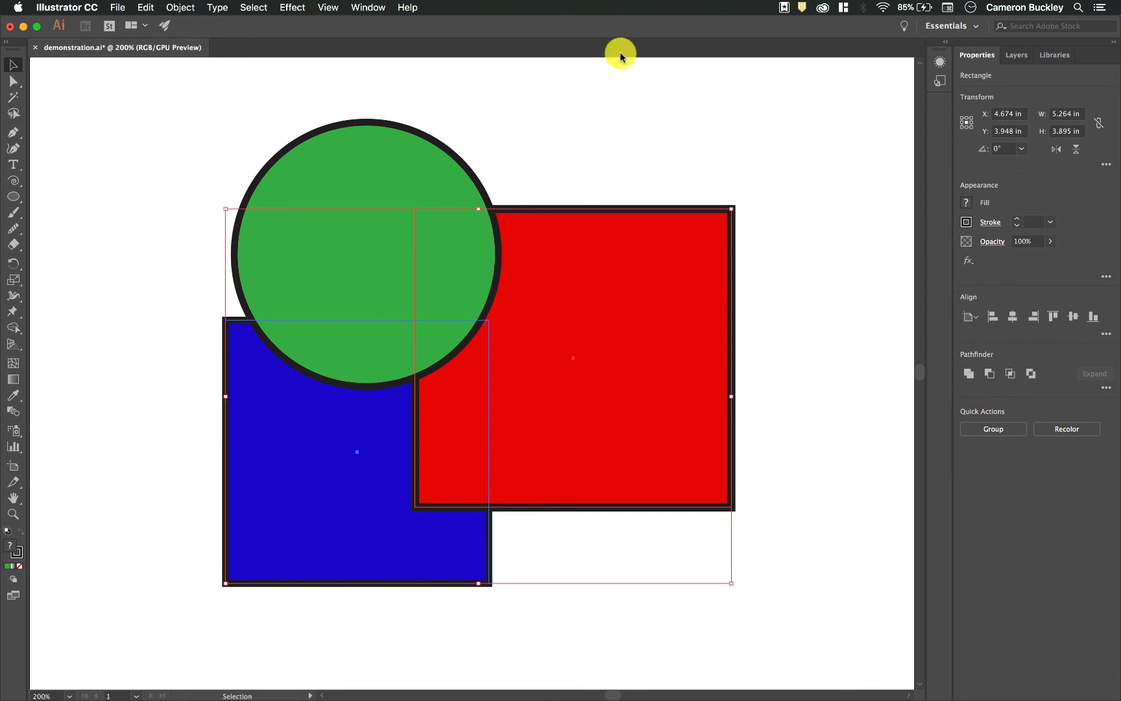
left_click(167, 177)
left_click_drag(350, 472, 351, 474)
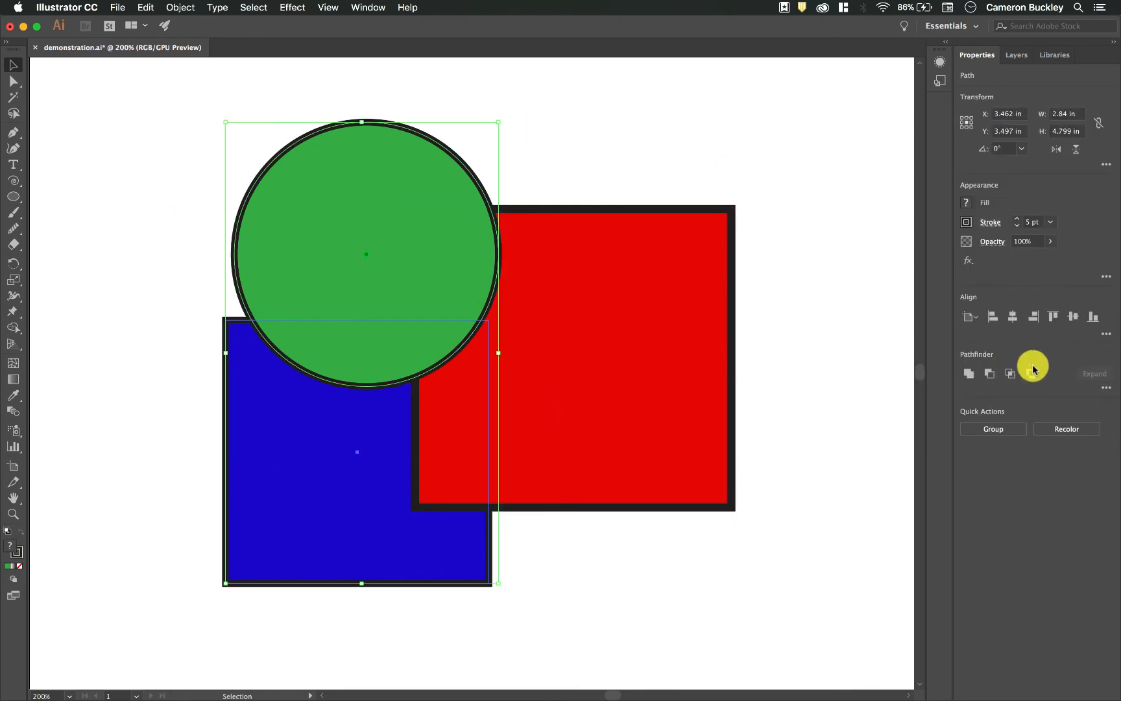
left_click(1012, 378, "alt")
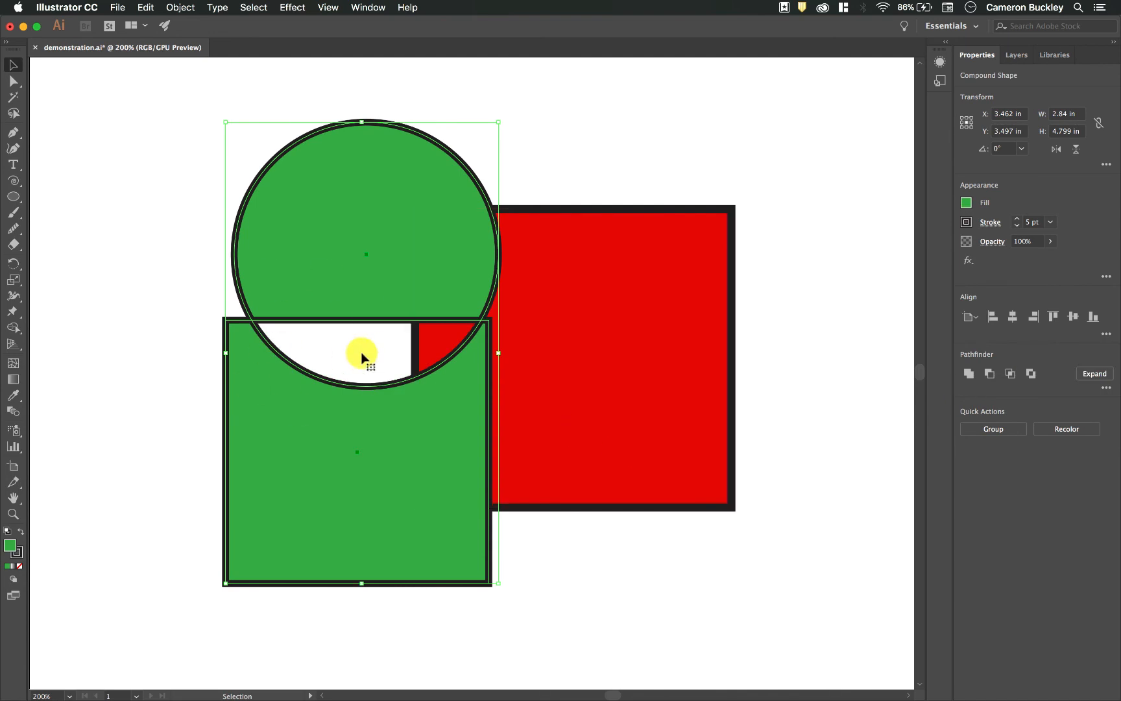
key("super+z")
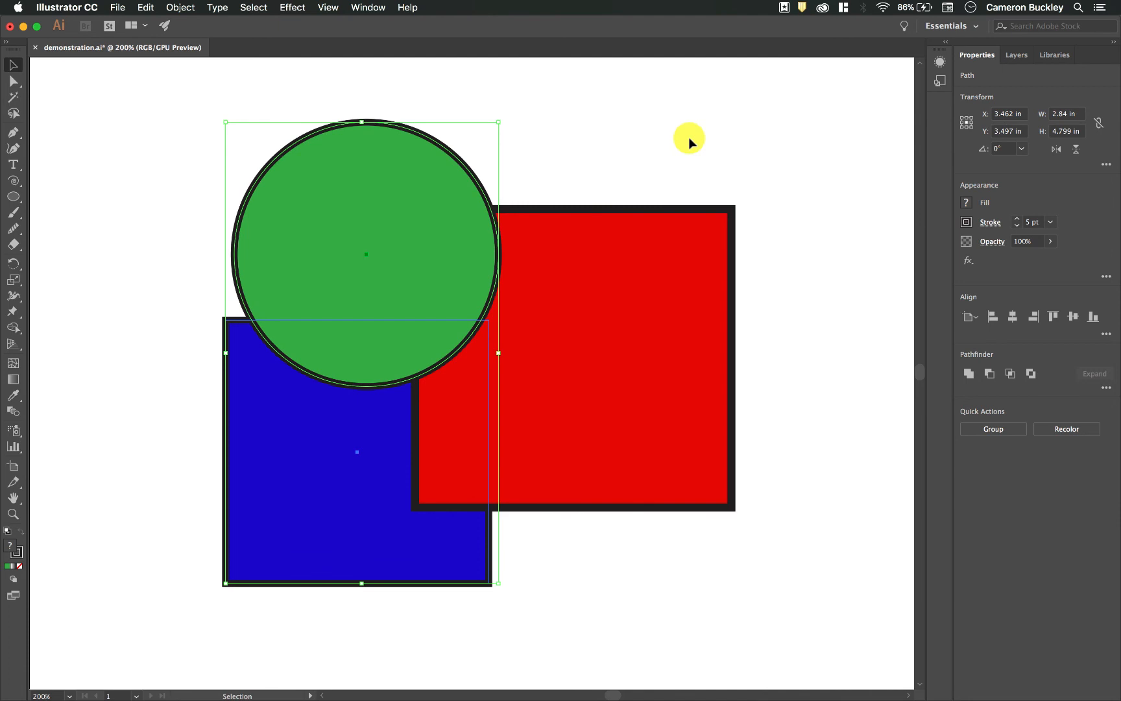
- Apply the Divide pathfinder to the circle and both rectangles, and ungroup the resulting pieces
left_click(1106, 391)
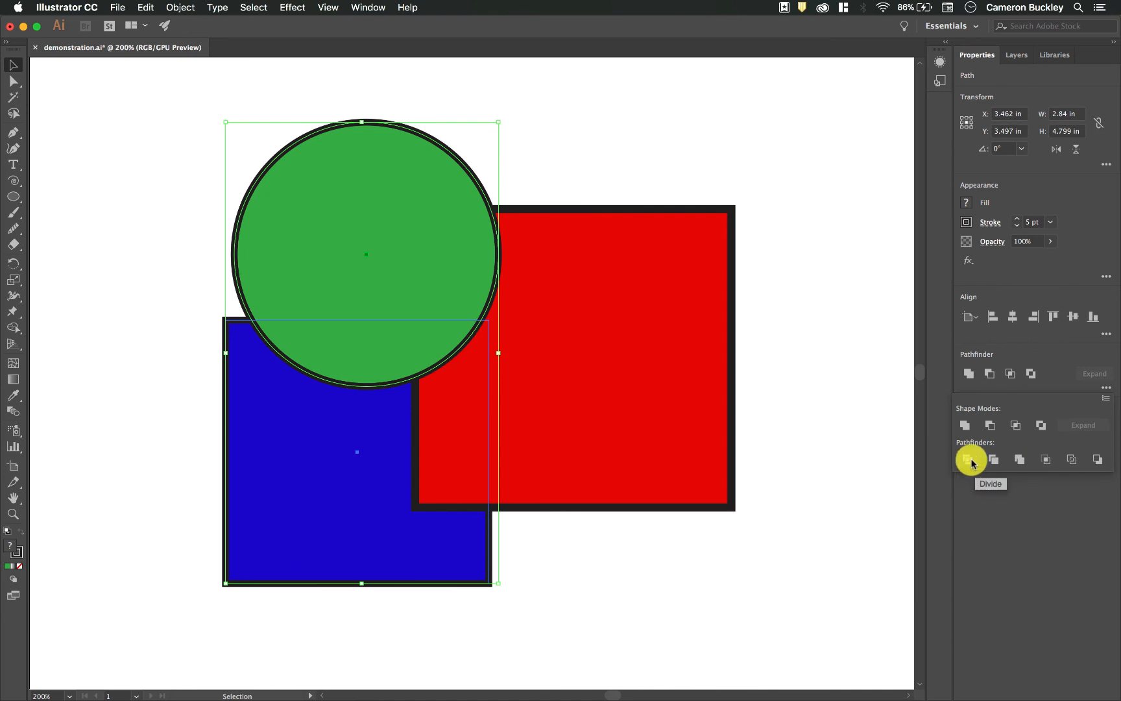
left_click(851, 468)
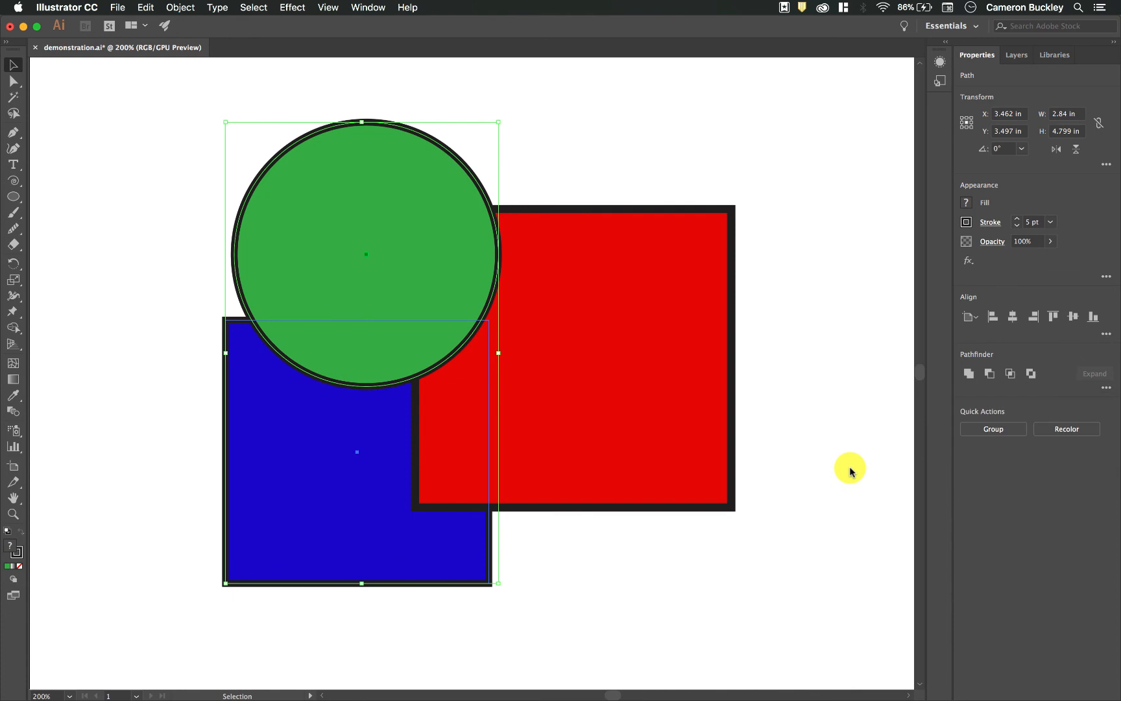
left_click_drag(151, 215, 523, 485)
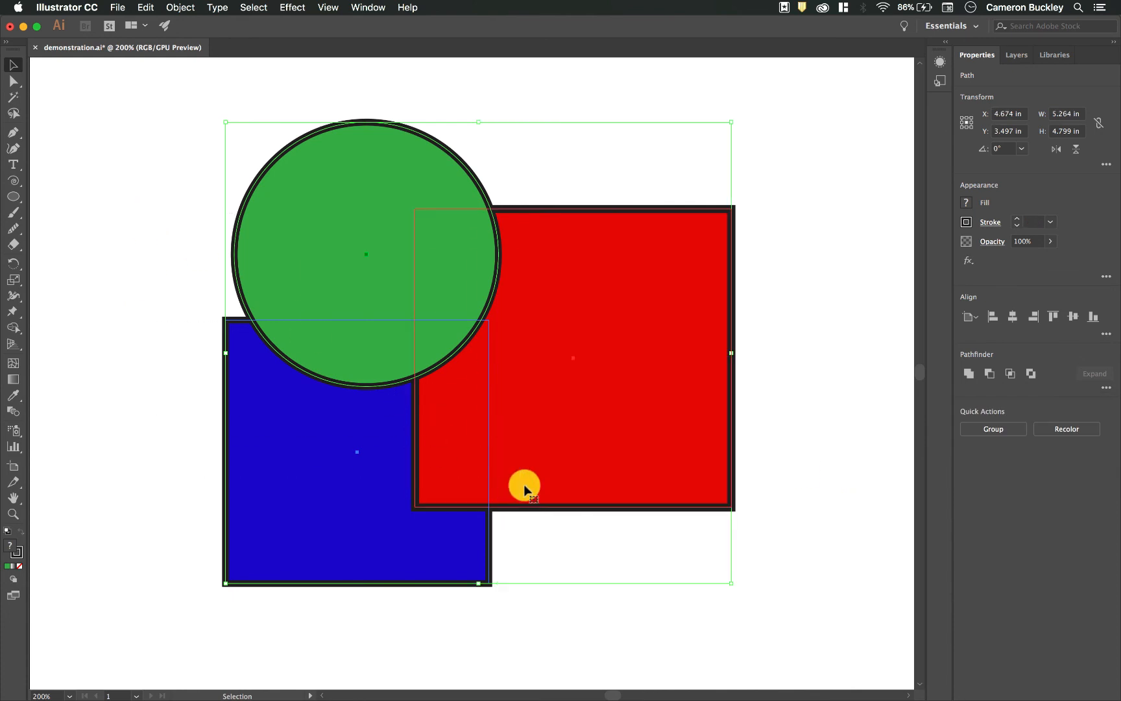
left_click(1103, 388)
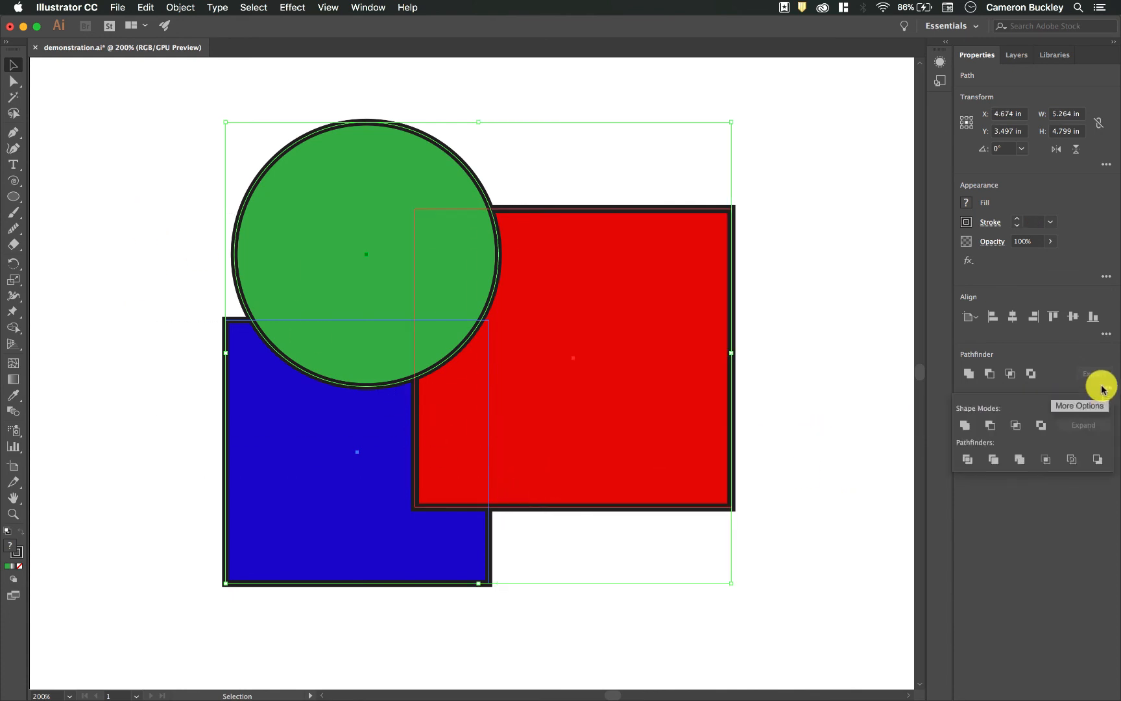
left_click(968, 459)
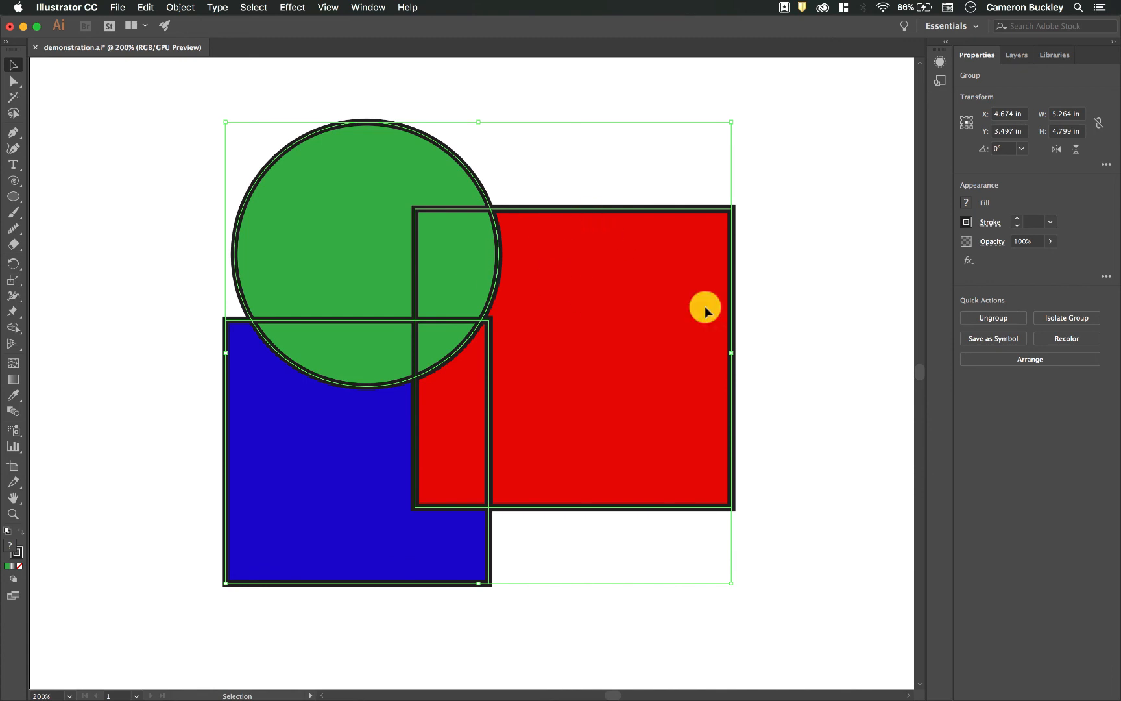
left_click(995, 318)
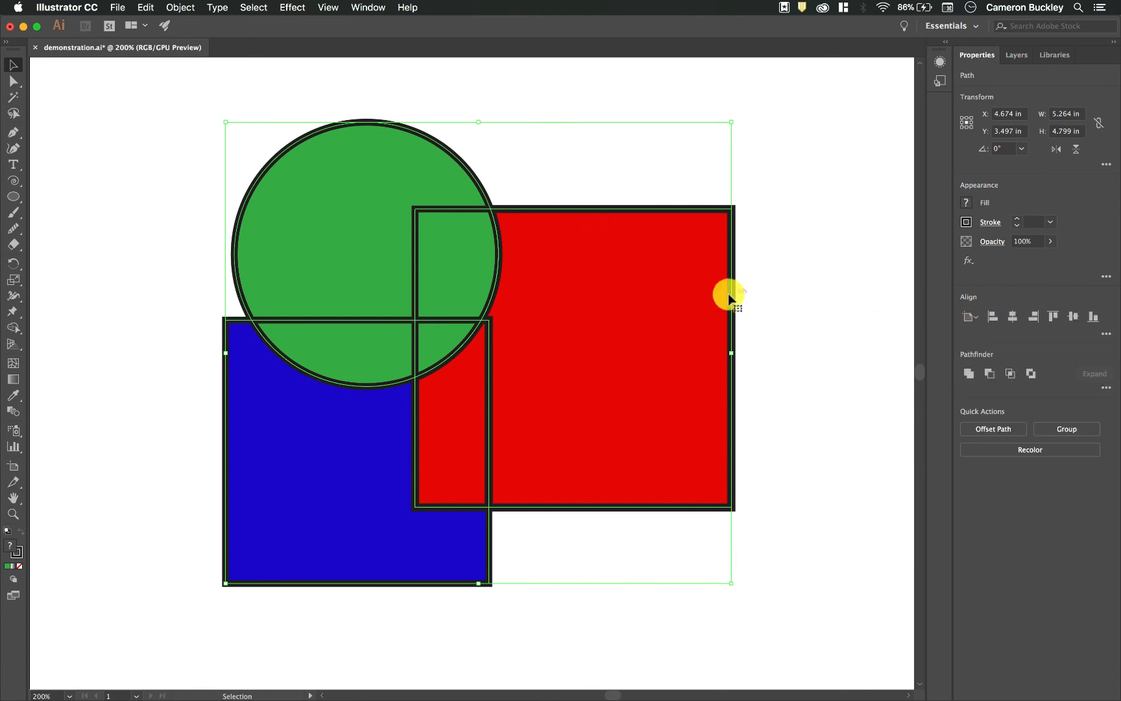
- Move the divided red, blue and green pieces apart so that each one stands separately
left_click(774, 271)
left_click(652, 279)
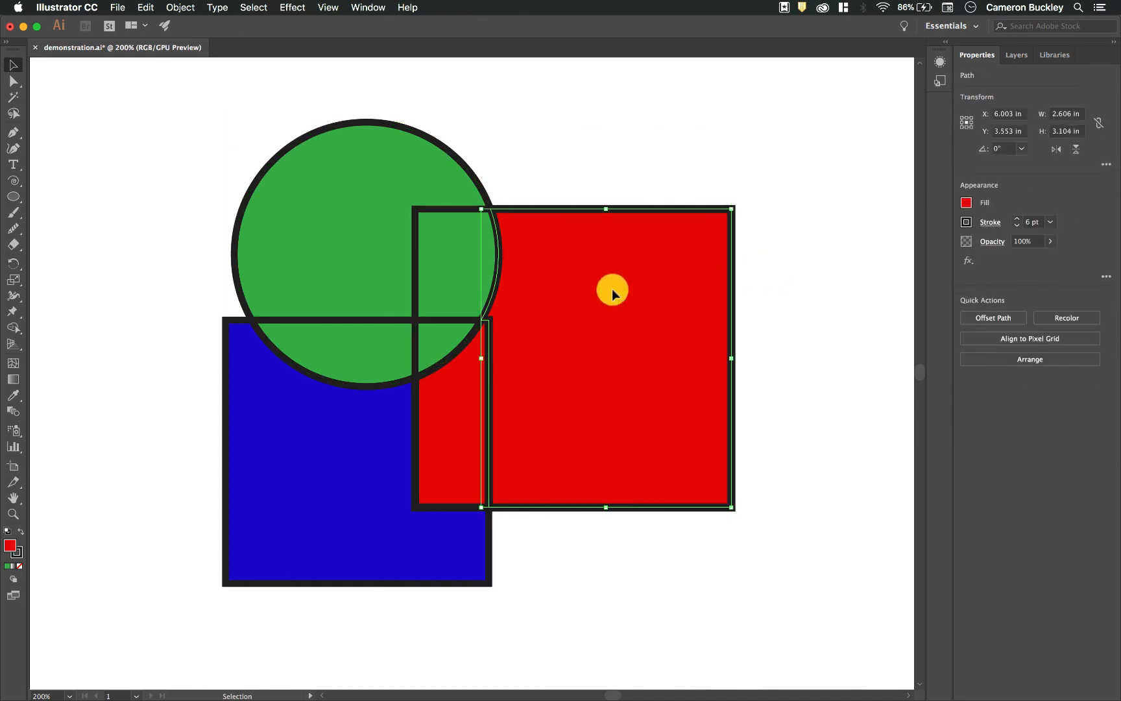
left_click_drag(612, 289, 740, 295)
left_click(548, 377)
left_click_drag(488, 399, 563, 406)
left_click_drag(336, 493, 295, 538)
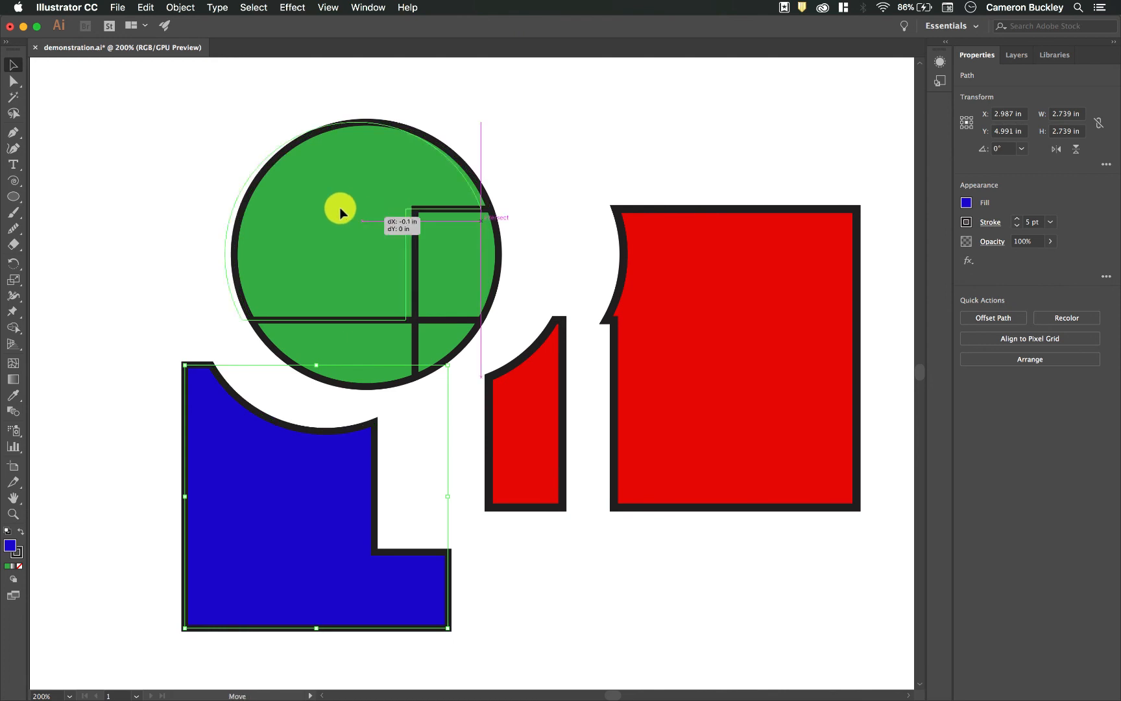
left_click_drag(358, 218, 298, 172)
left_click_drag(353, 336, 336, 336)
left_click_drag(446, 317, 446, 333)
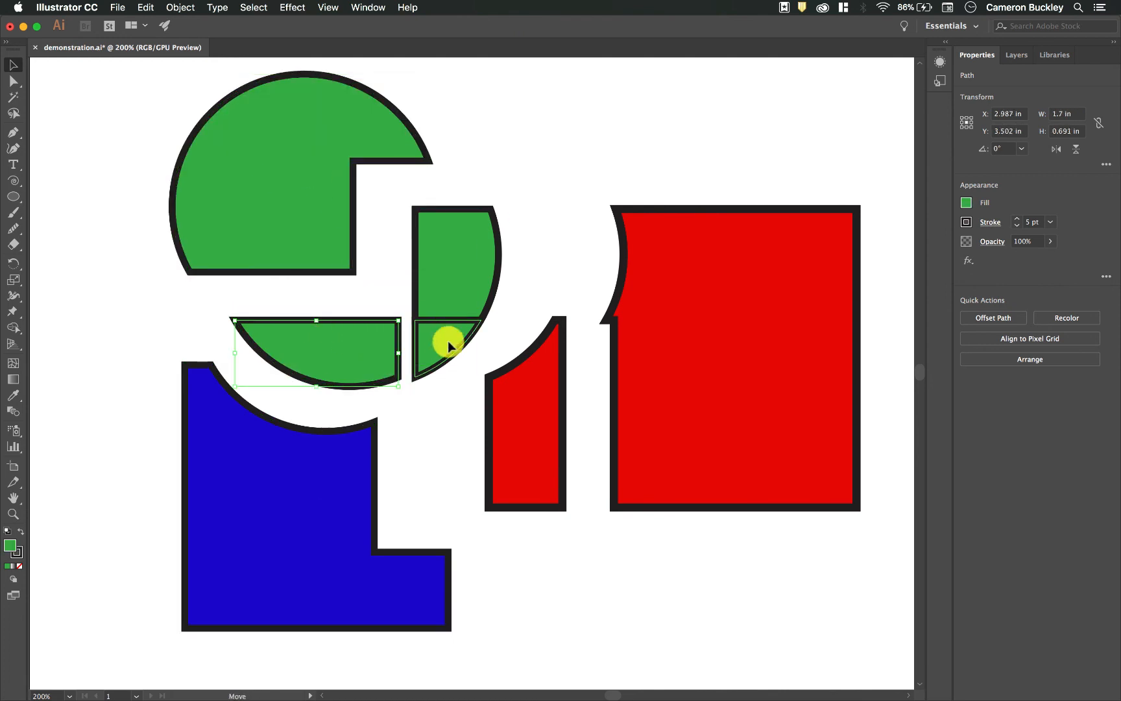
left_click_drag(452, 273, 468, 268)
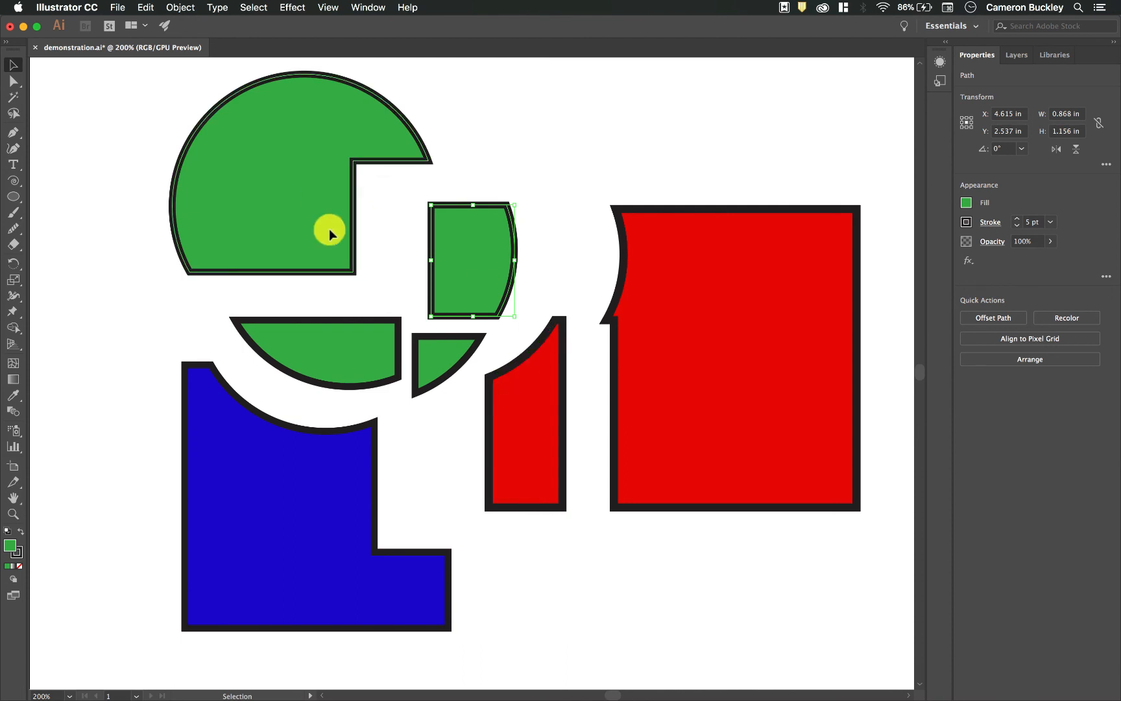
- Undo the piece moves, the ungrouping and the Divide operation to restore the three selected original shapes
key("super+z")
key("super+z")
key("super+z")
key("super+z")
key("super+z")
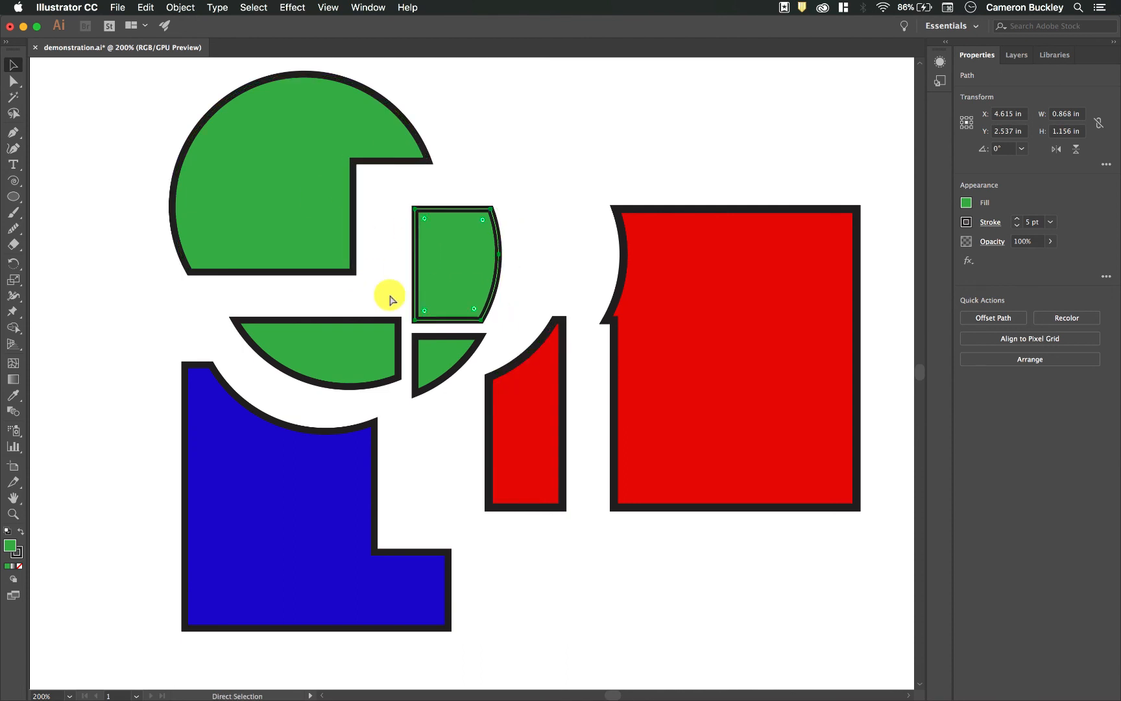
key("super+z")
key("super+z")
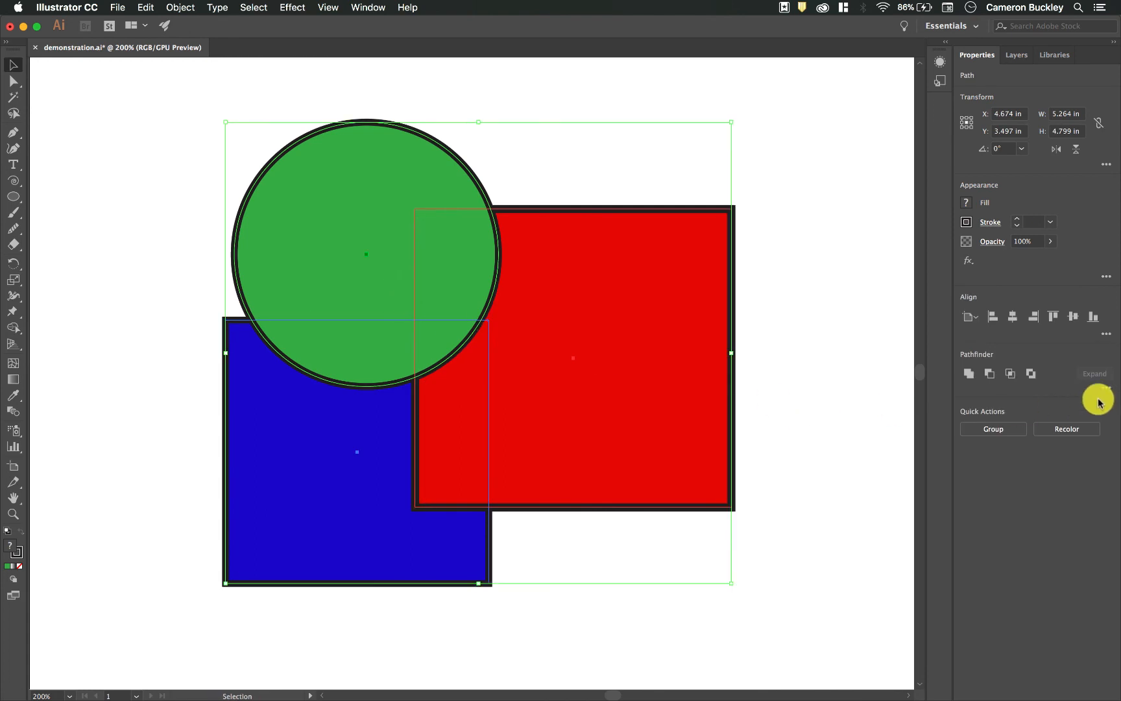
- Apply the Trim pathfinder to the circle and both rectangles, and ungroup the result
left_click(1107, 388)
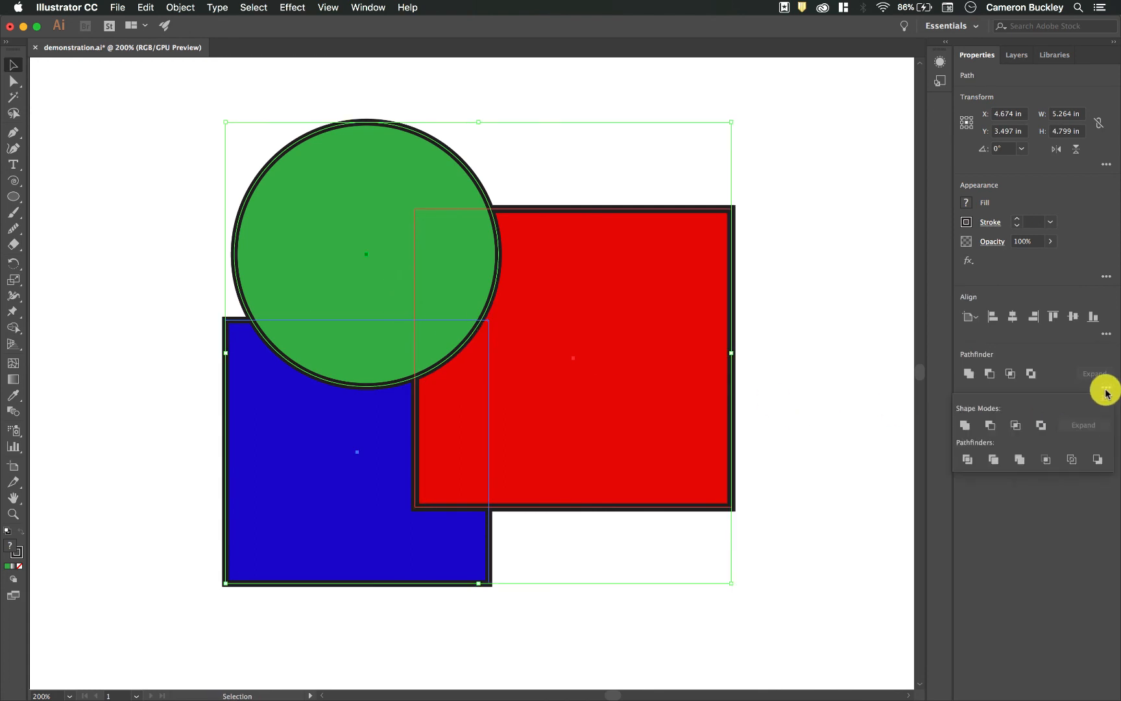
left_click(994, 460)
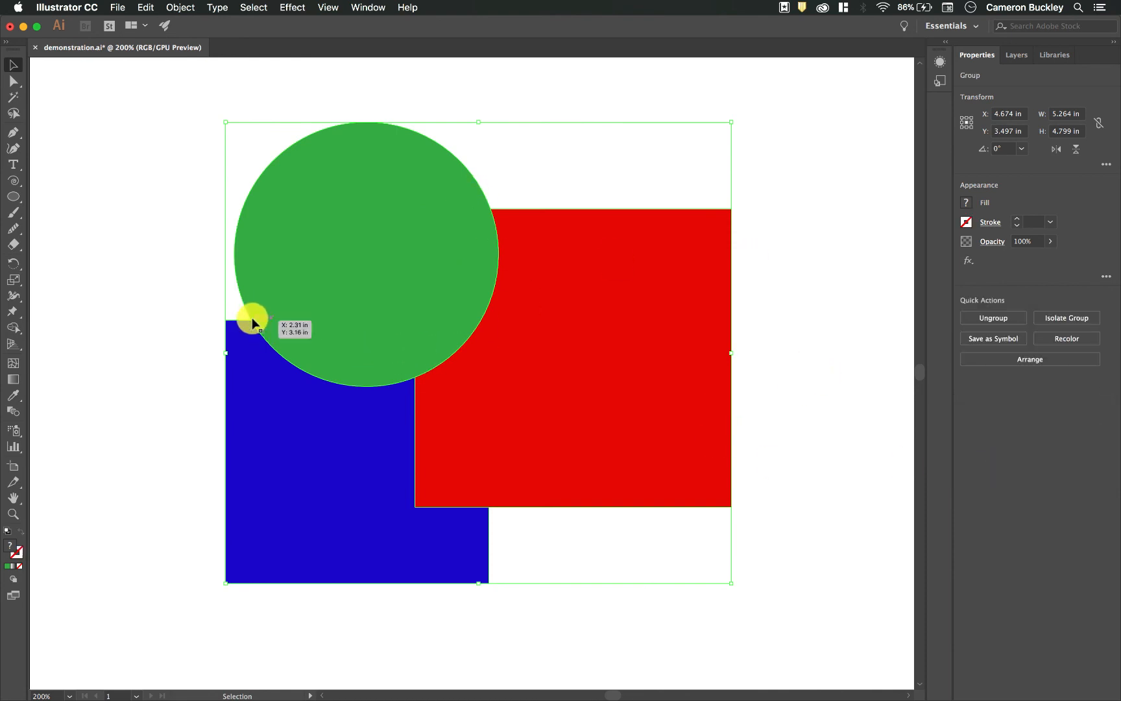
left_click(993, 318)
- Move the trimmed green circle, red piece and blue piece away from each other
left_click_drag(401, 291, 326, 231)
left_click(763, 364)
left_click_drag(529, 347, 670, 377)
left_click_drag(279, 425, 227, 502)
left_click_drag(321, 229, 348, 229)
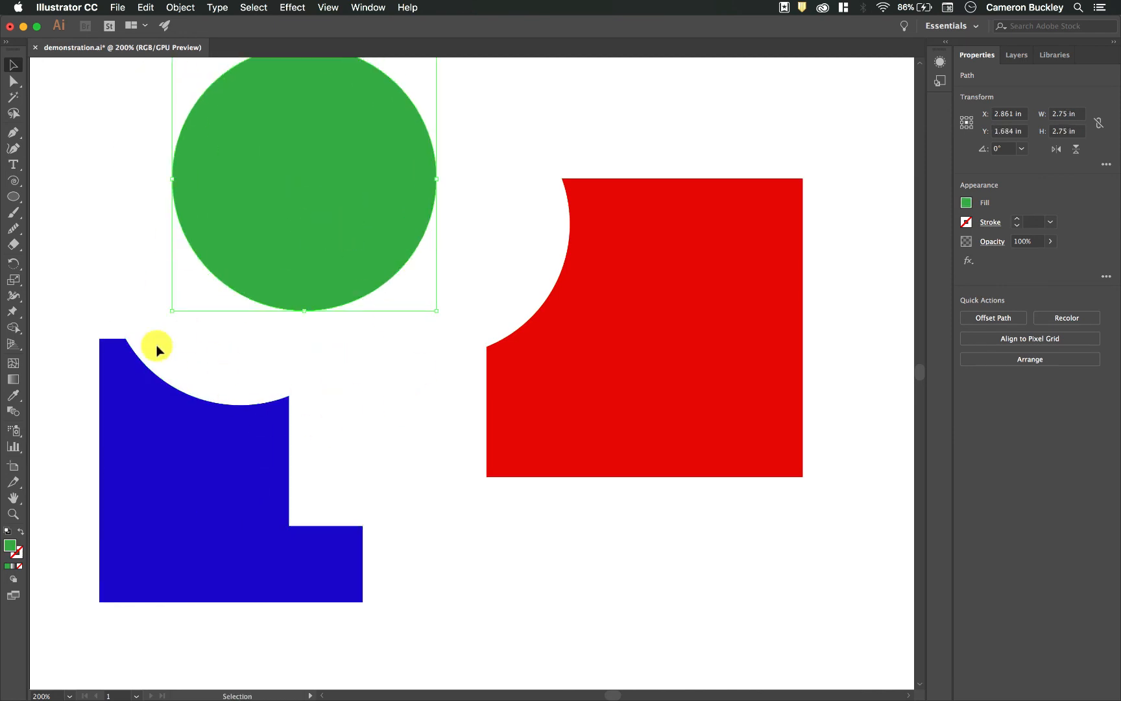
- Undo the moves, the ungrouping and the Trim operation, and return to the Selection tool
key("a")
key("ctrl+z")
key("ctrl+z")
key("ctrl+z")
key("ctrl+z")
key("ctrl+z")
key("ctrl+z")
key("ctrl+z")
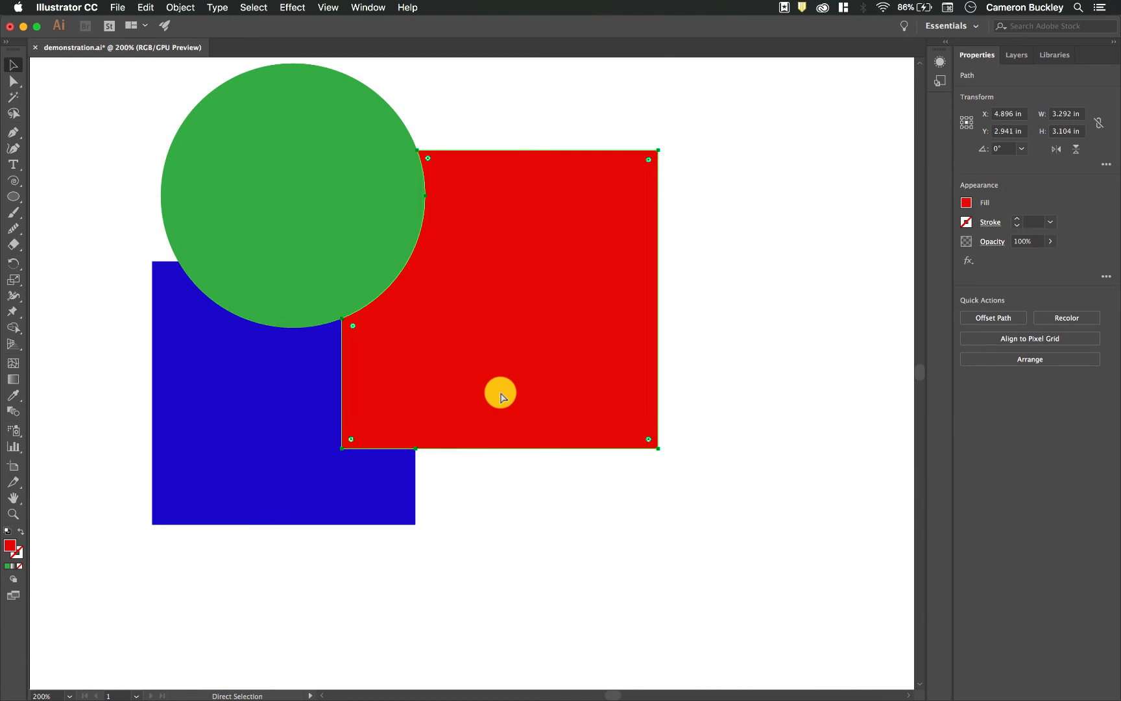
key("v")
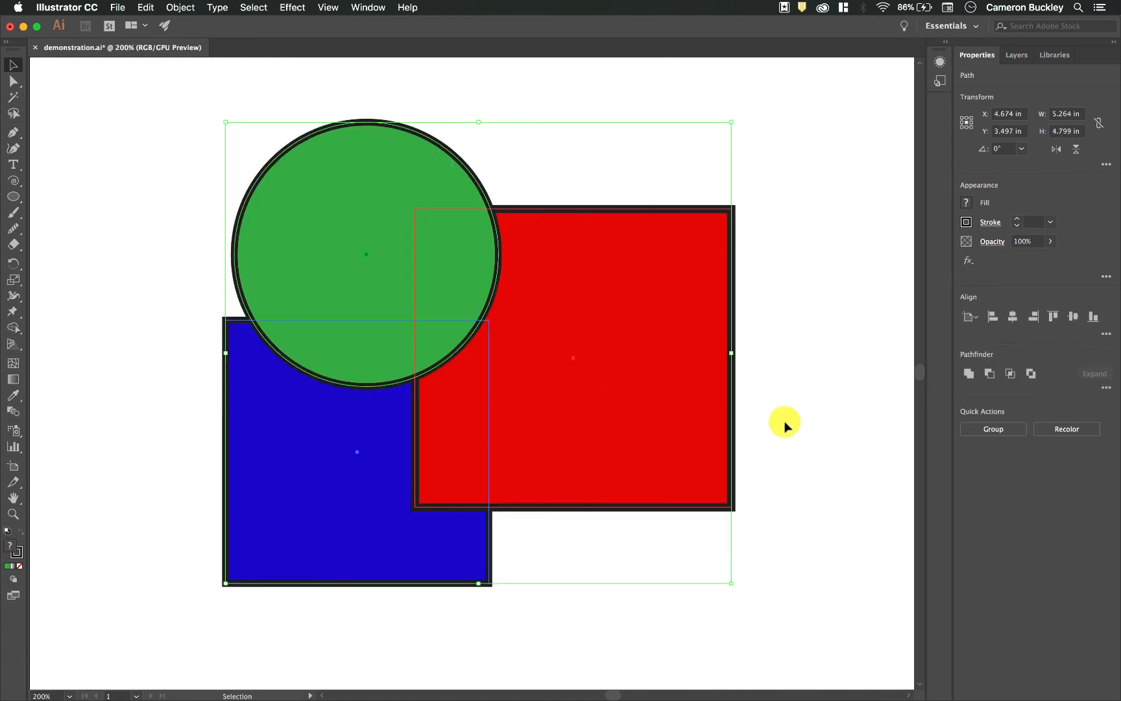
- Try the Merge pathfinder on the three shapes and move the resulting group to about X 4.382 in, Y 3.545 in
left_click(1109, 388)
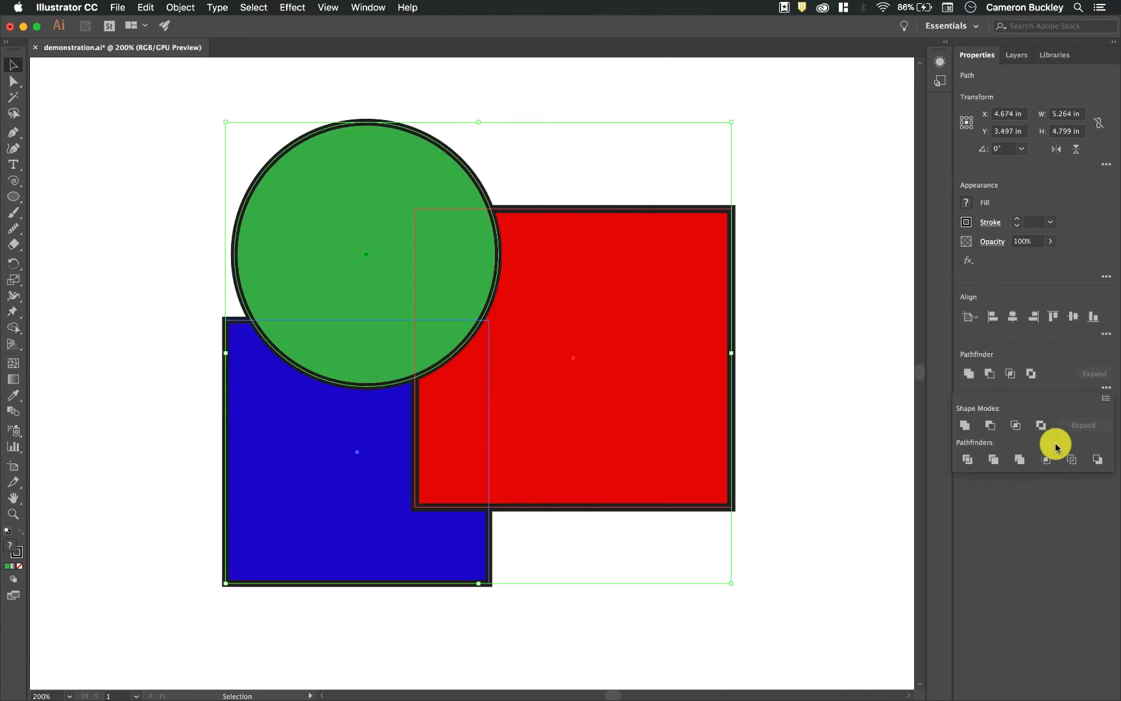
left_click(1017, 462)
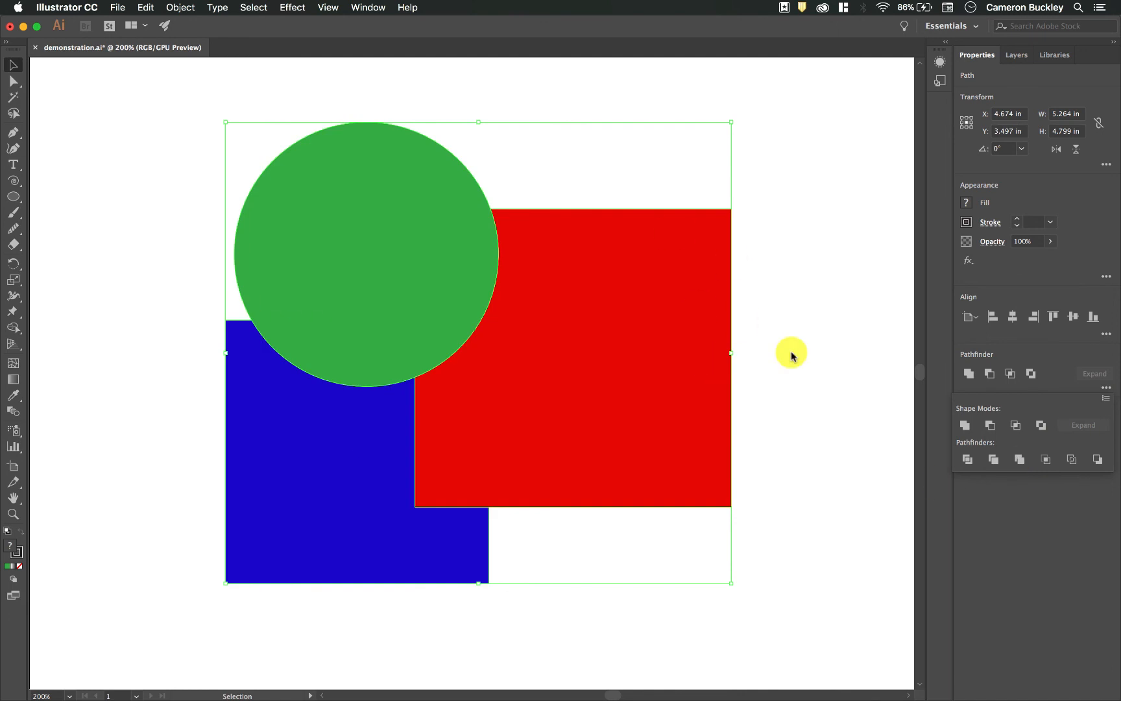
left_click_drag(673, 375, 648, 383)
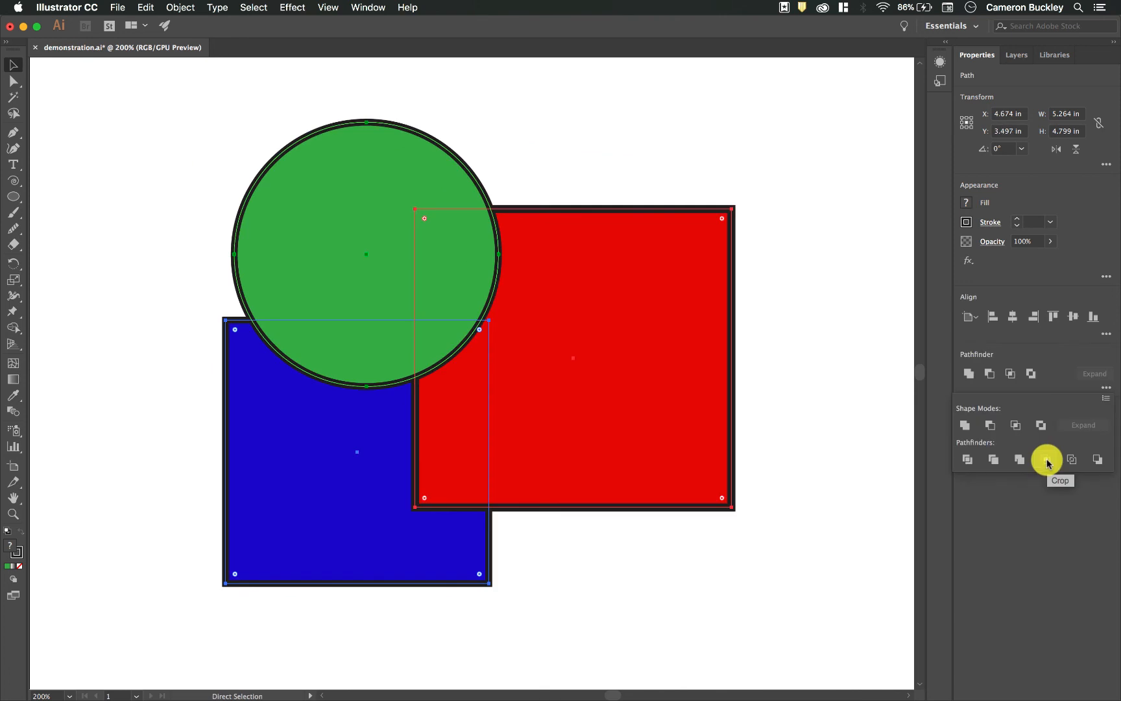
- Try the Crop pathfinder and the Outline pathfinder on the three original shapes, undoing each one
left_click(1046, 460)
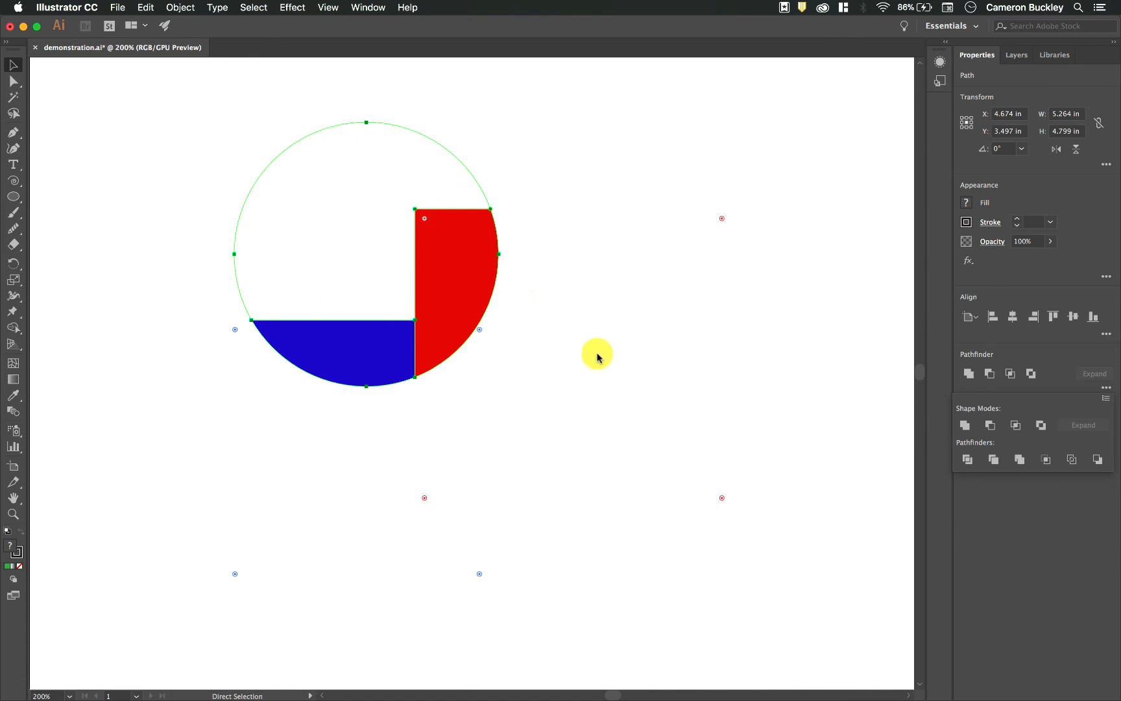
key("super+z")
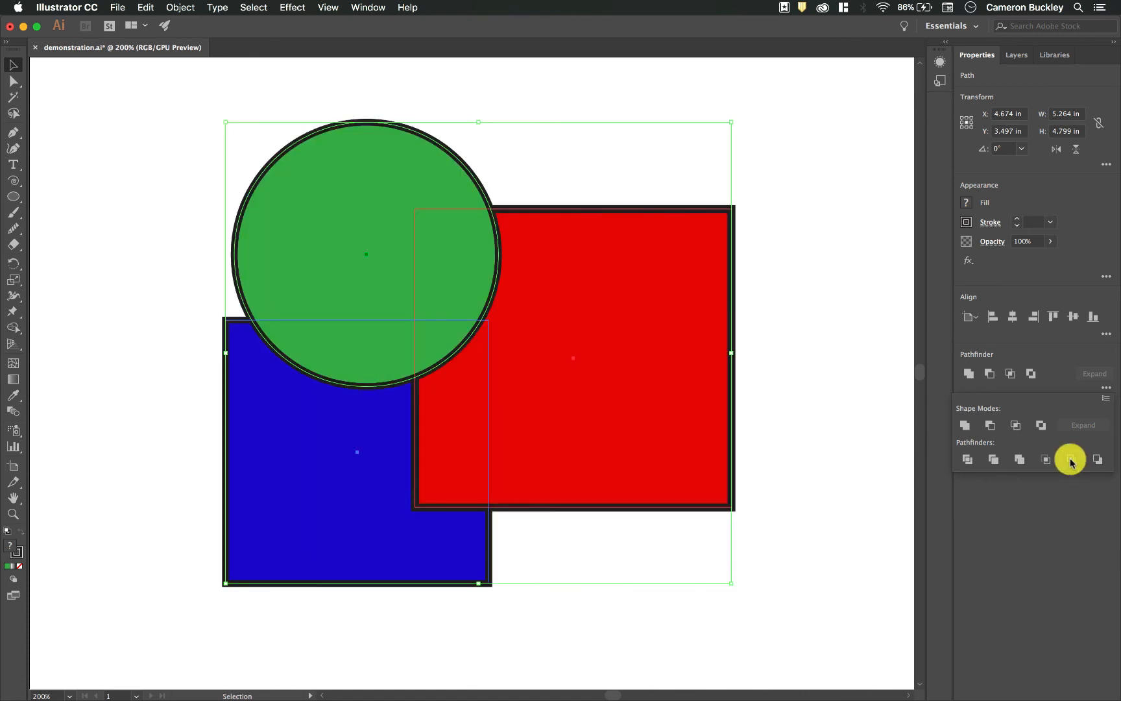
left_click(1072, 460)
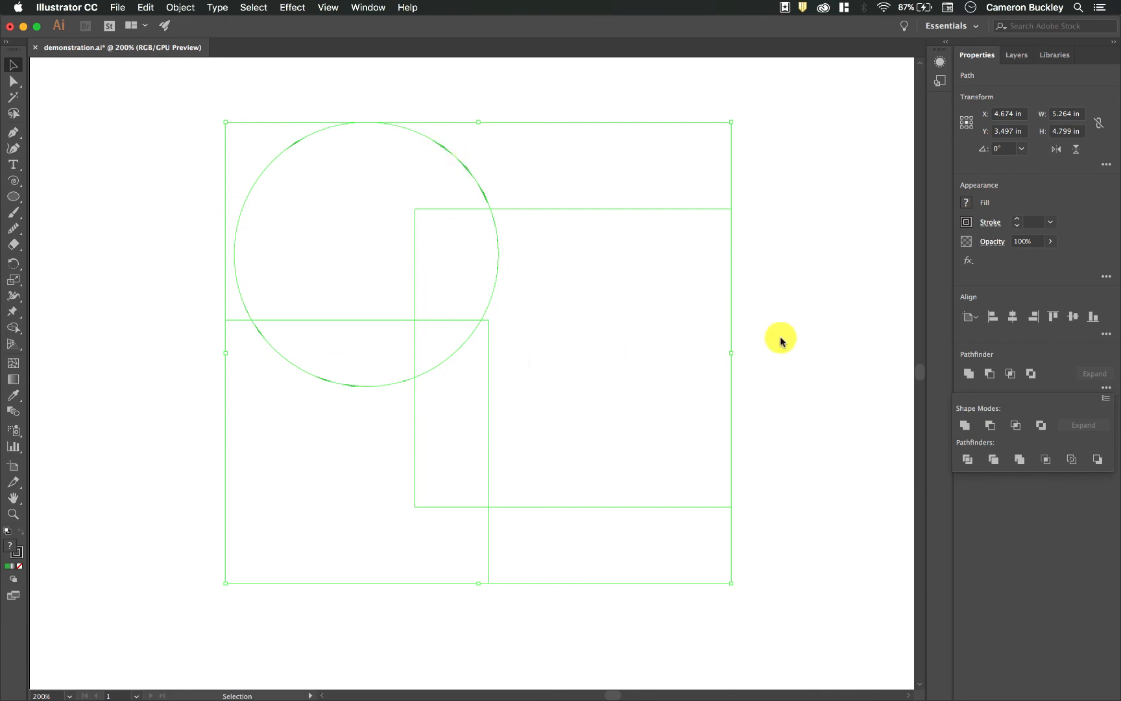
key("super+z")
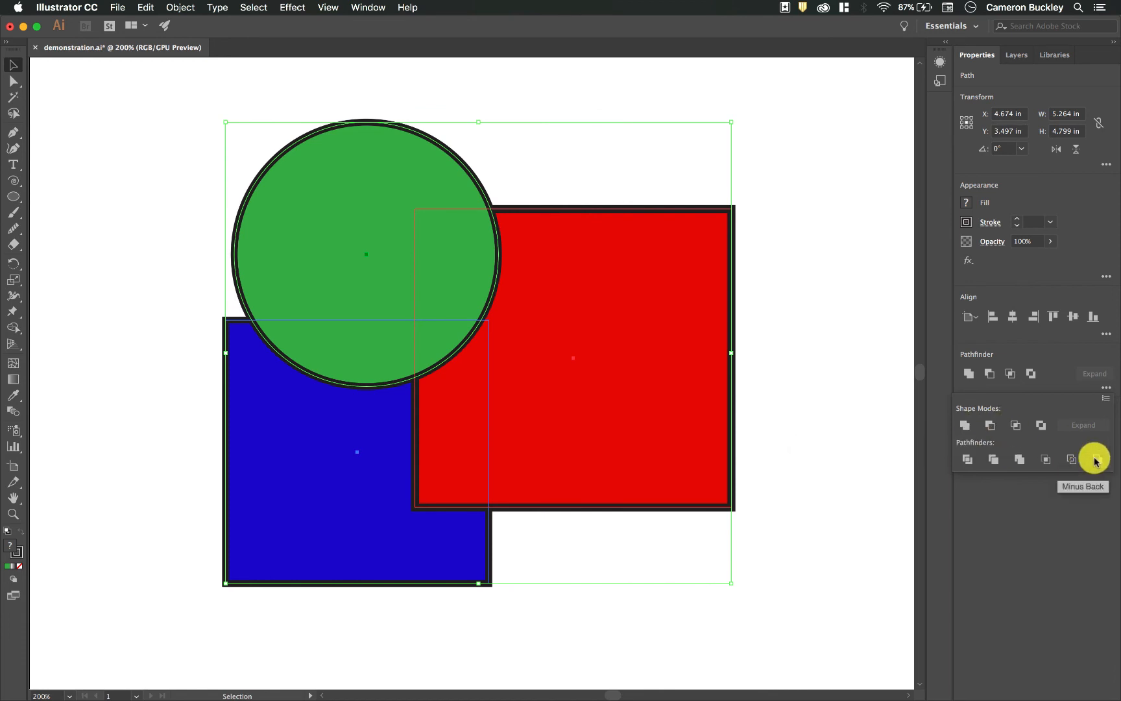
- Try the Minus Back pathfinder on the circle and both rectangles, and undo it
left_click(1096, 461)
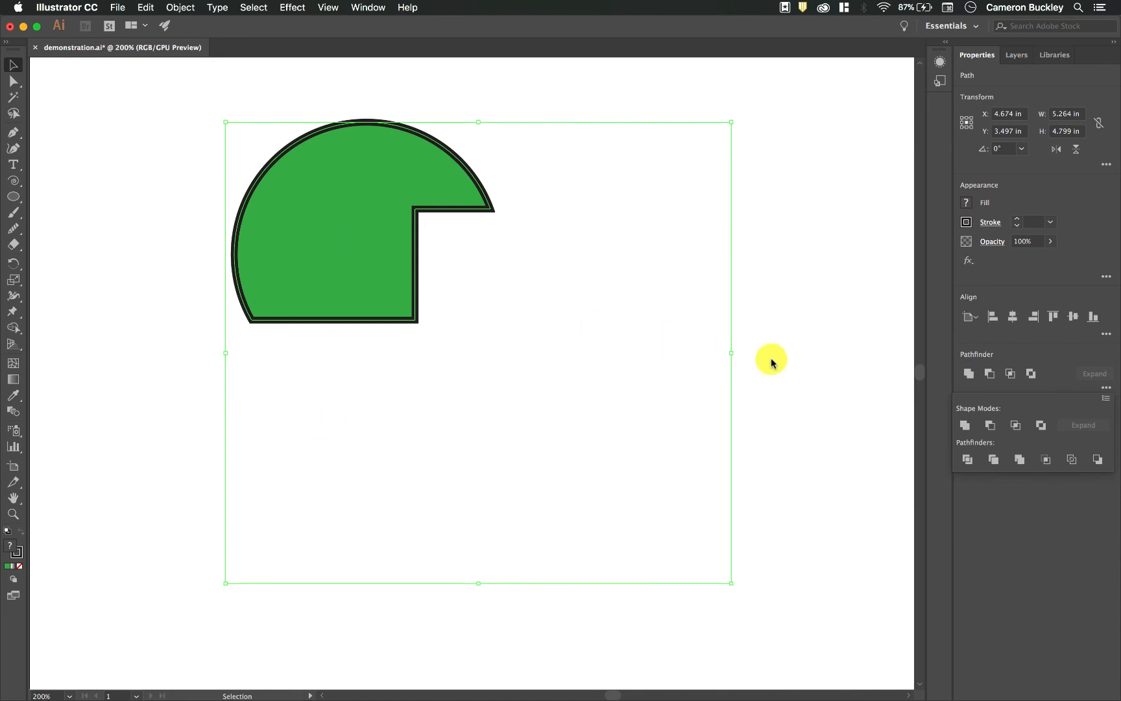
key("super+z")
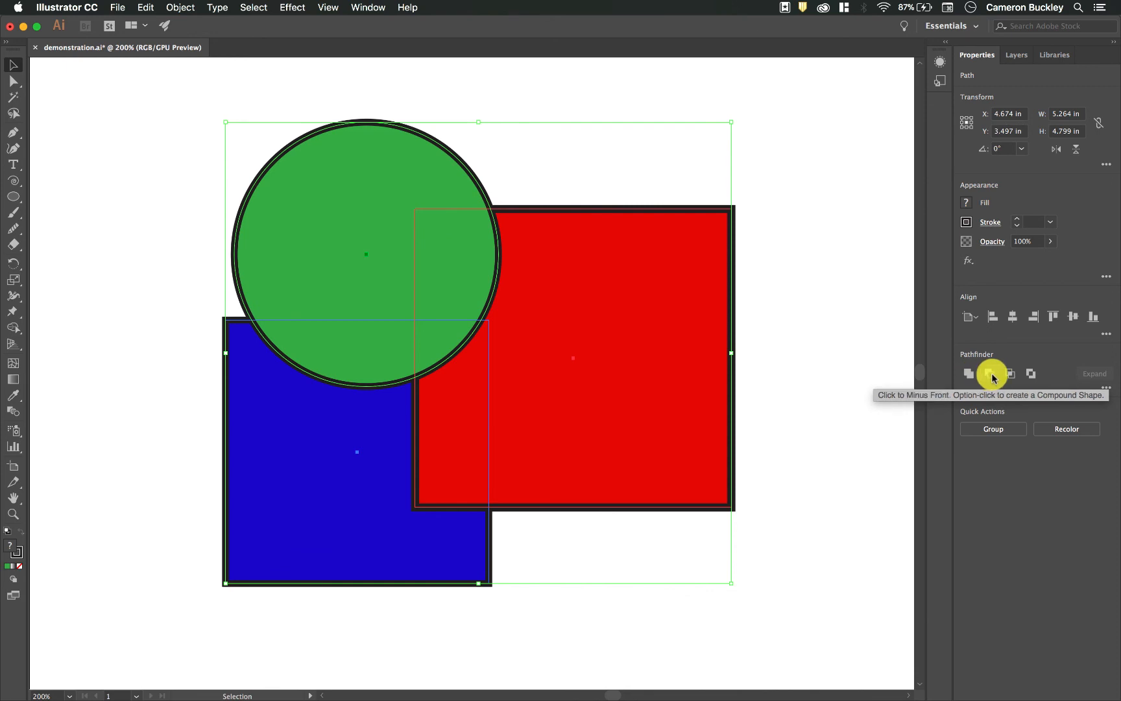
- Apply Minus Front to the circle and both rectangles as a compound shape
left_click(990, 375)
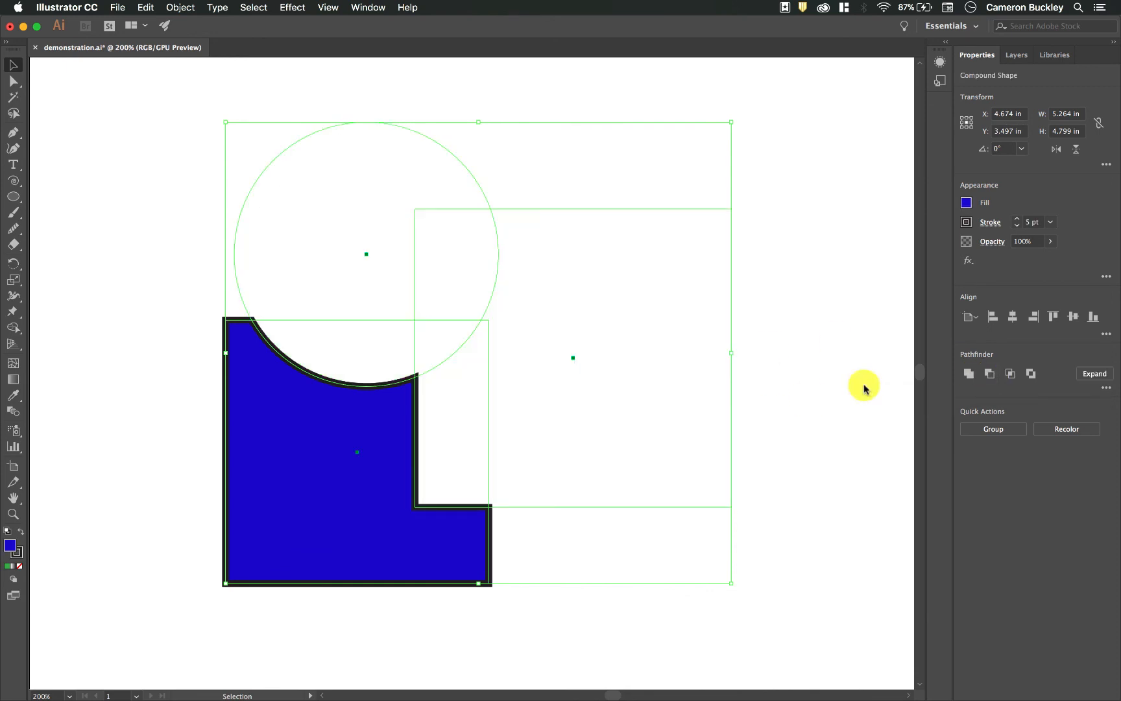